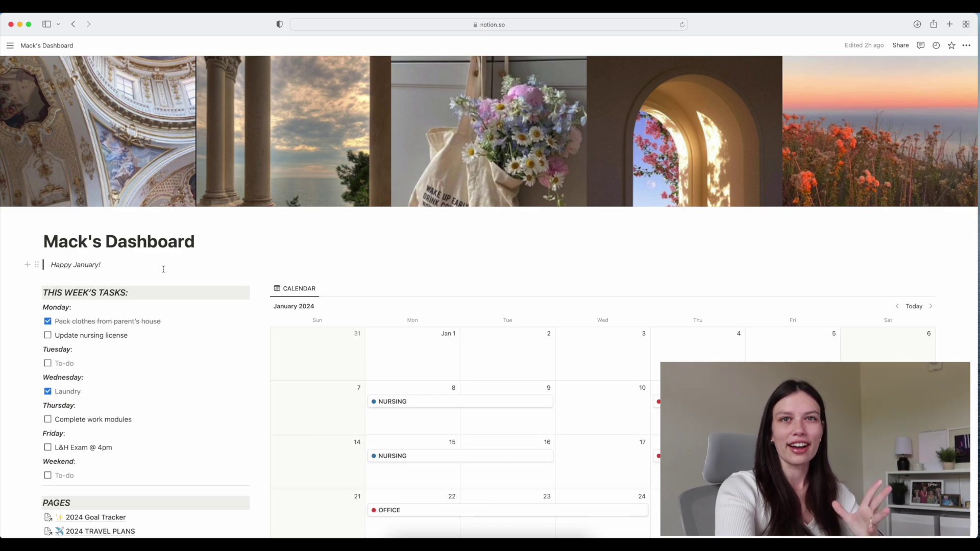
Drag 'Update nursing license' from Monday to Thursday, then tick and untick 'Complete work modules'
scroll(163, 270, "down", 3)
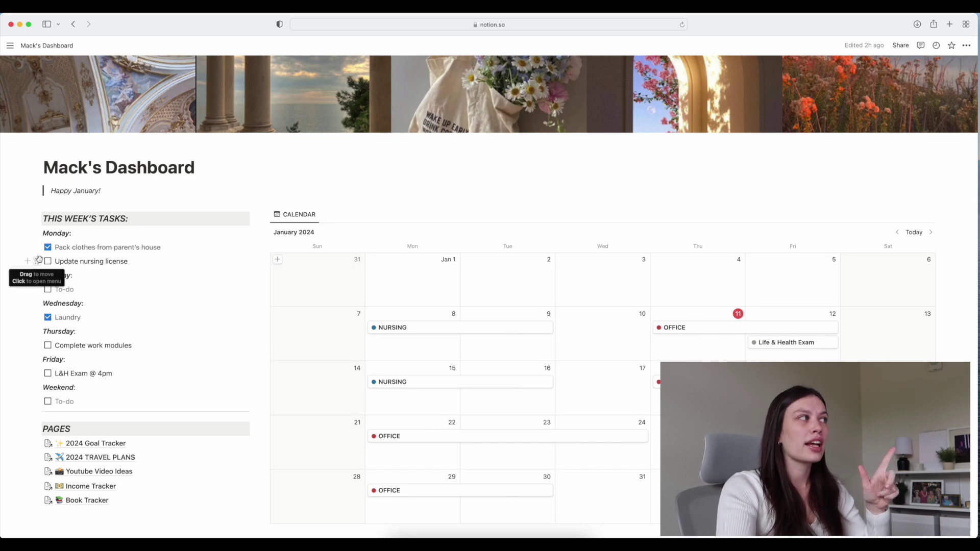
left_click_drag(40, 261, 45, 339)
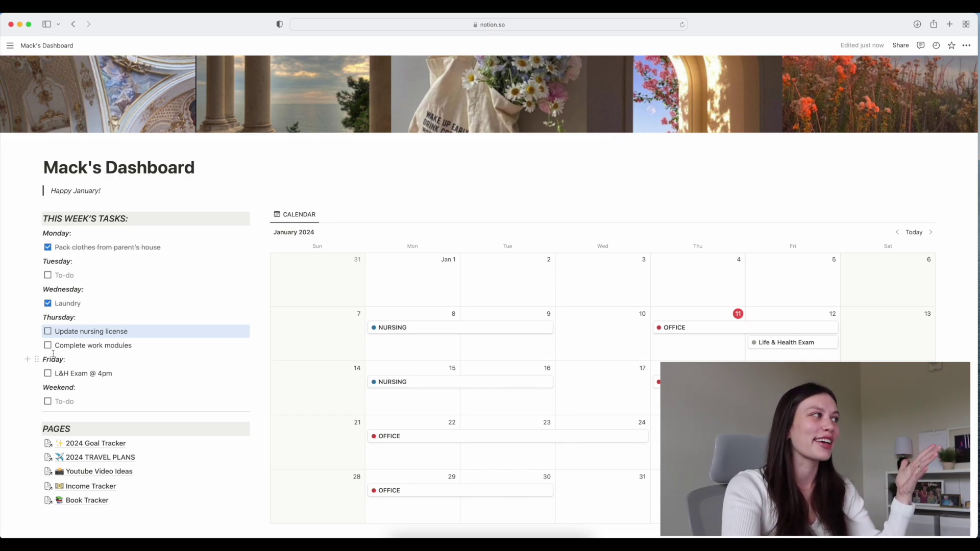
left_click(48, 346)
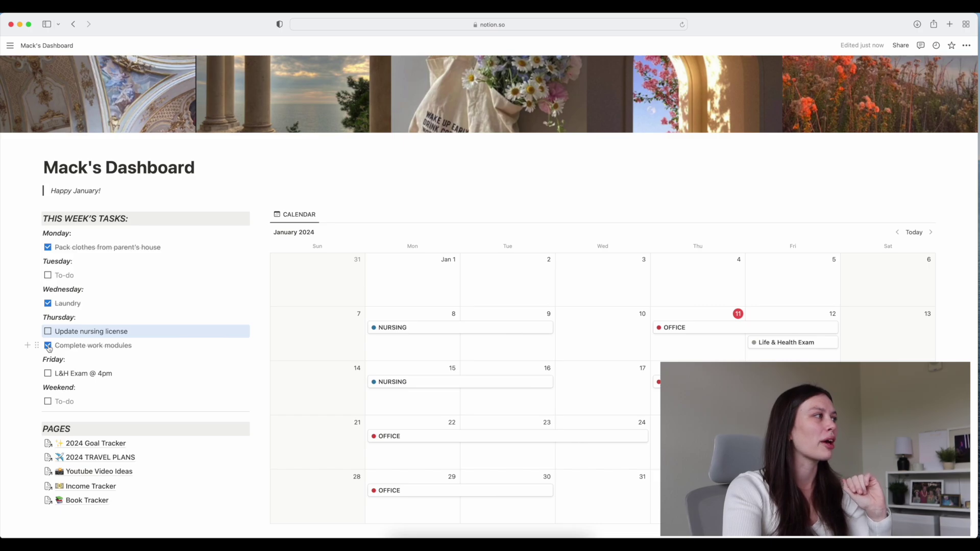
left_click(48, 346)
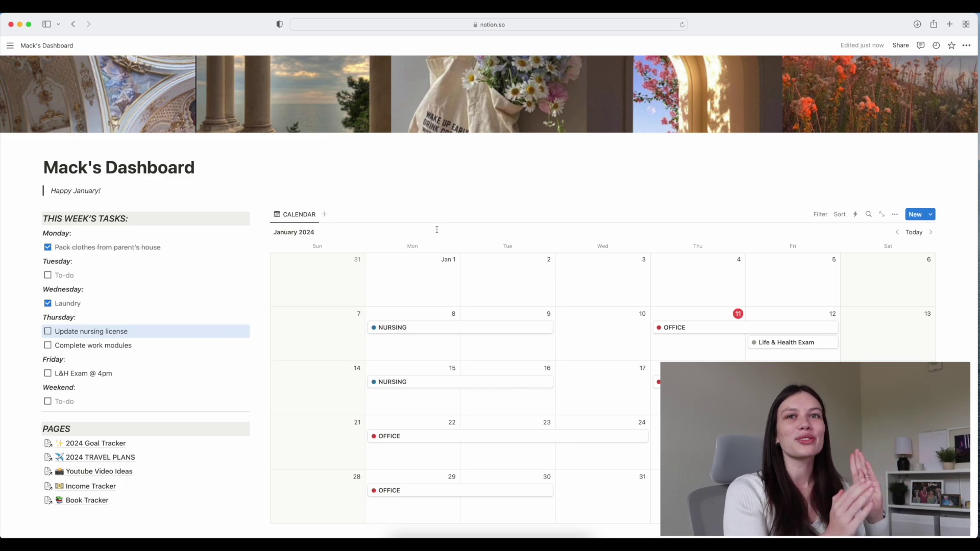
Flip the calendar to February 2024 and back to January, then show the page sidebar
scroll(437, 230, "down", 3)
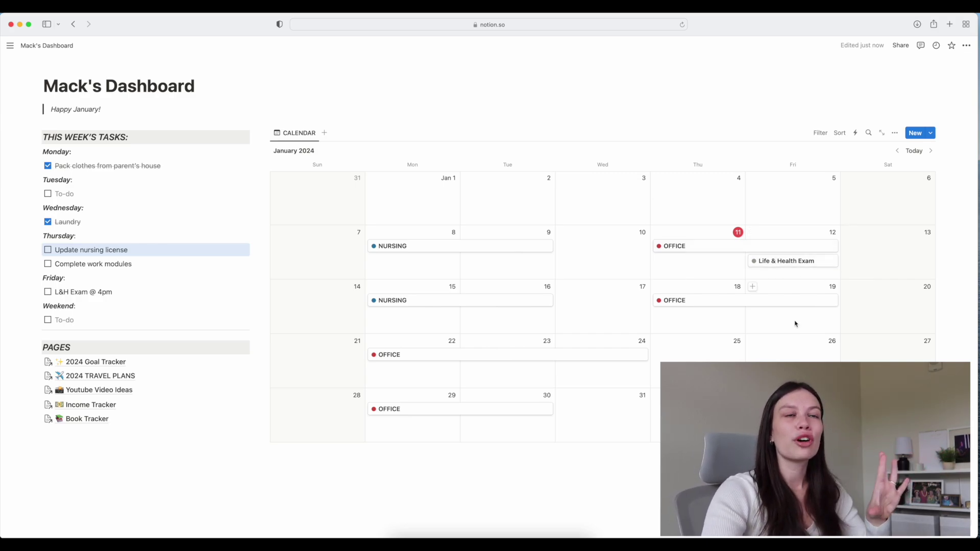
scroll(795, 324, "up", 1)
left_click(931, 164)
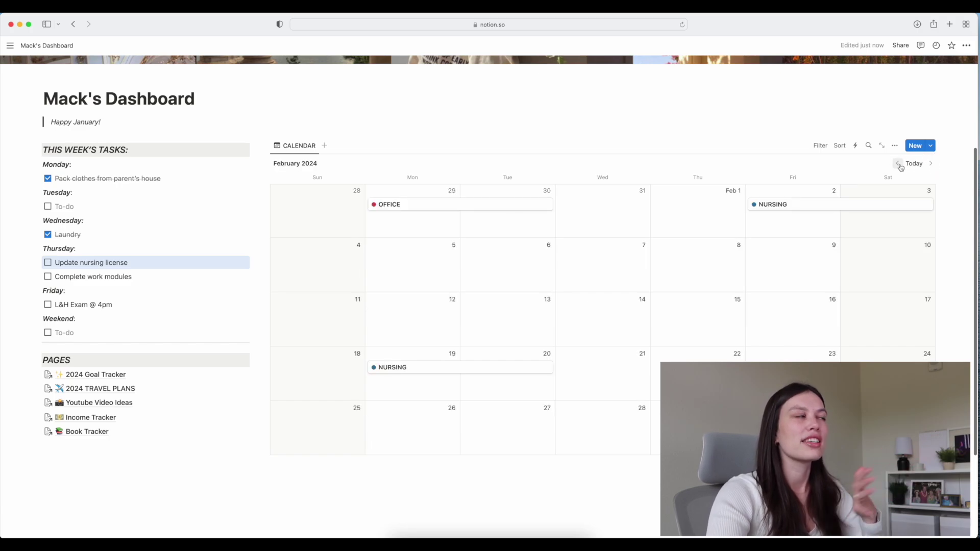
left_click(898, 164)
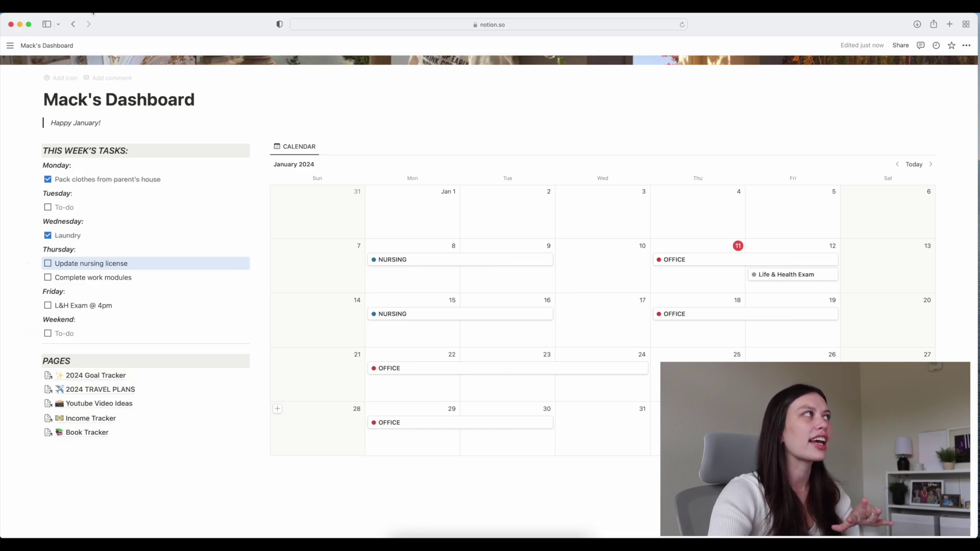
left_click(46, 45)
mouse_move(9, 47)
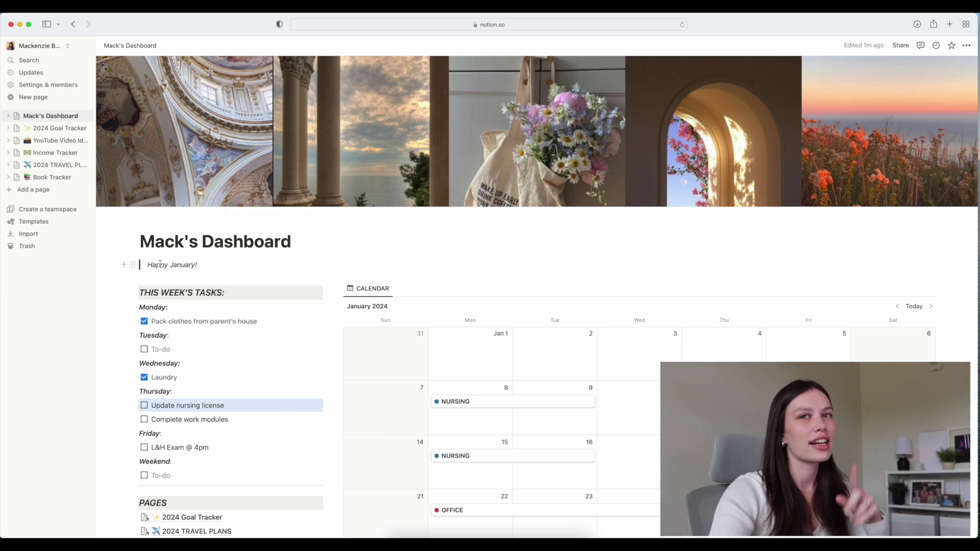
Open 2024 Goal Tracker full-width and start shifting its cover image downward
left_click(50, 128)
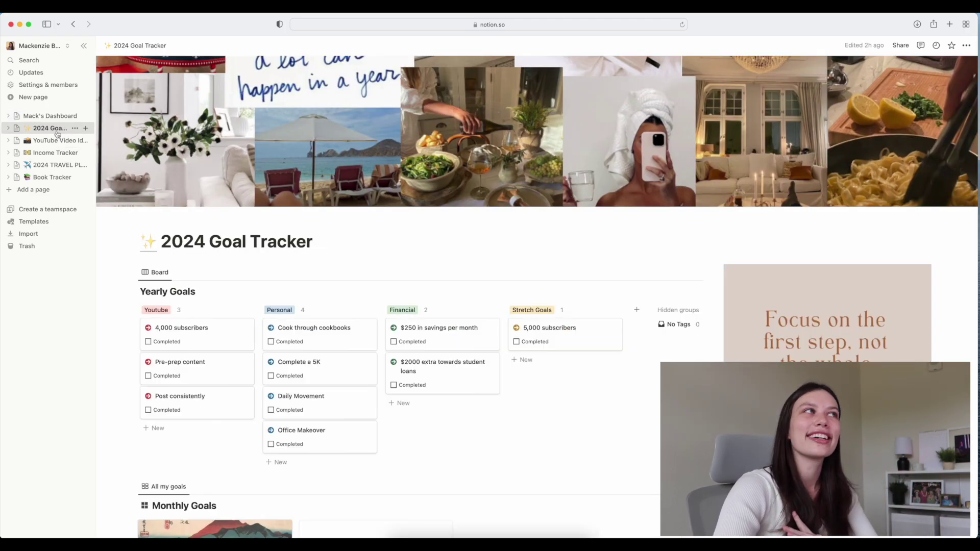
left_click(84, 46)
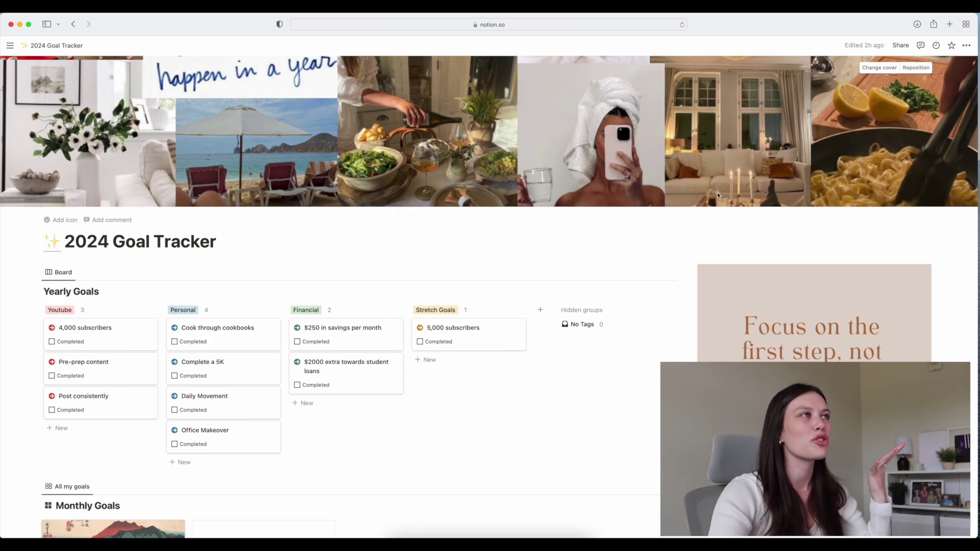
left_click(916, 67)
left_click_drag(634, 77, 641, 153)
Reposition the cover image sideways within the banner and save the new position
scroll(774, 185, "up", 5)
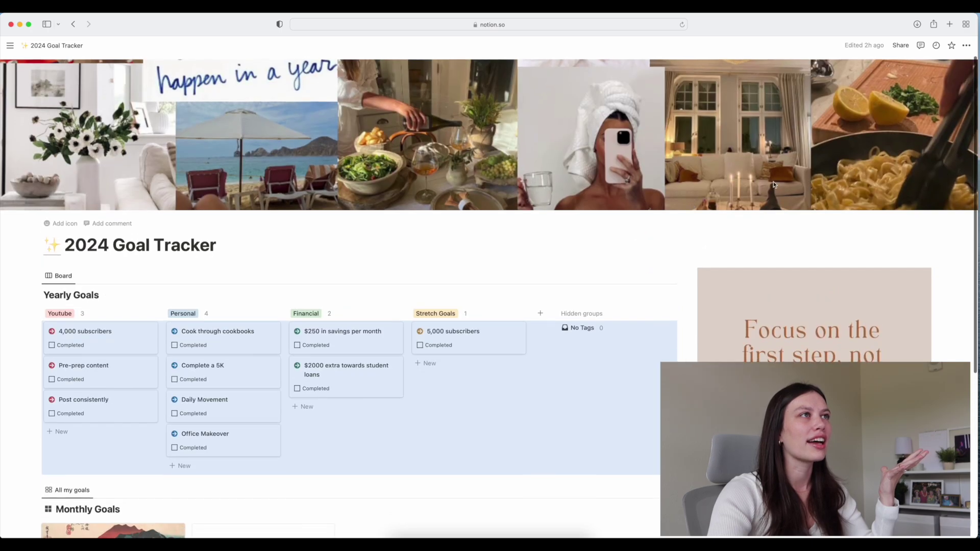
left_click(916, 68)
left_click_drag(679, 61, 710, 64)
left_click(890, 68)
scroll(672, 106, "down", 2)
scroll(672, 110, "down", 1)
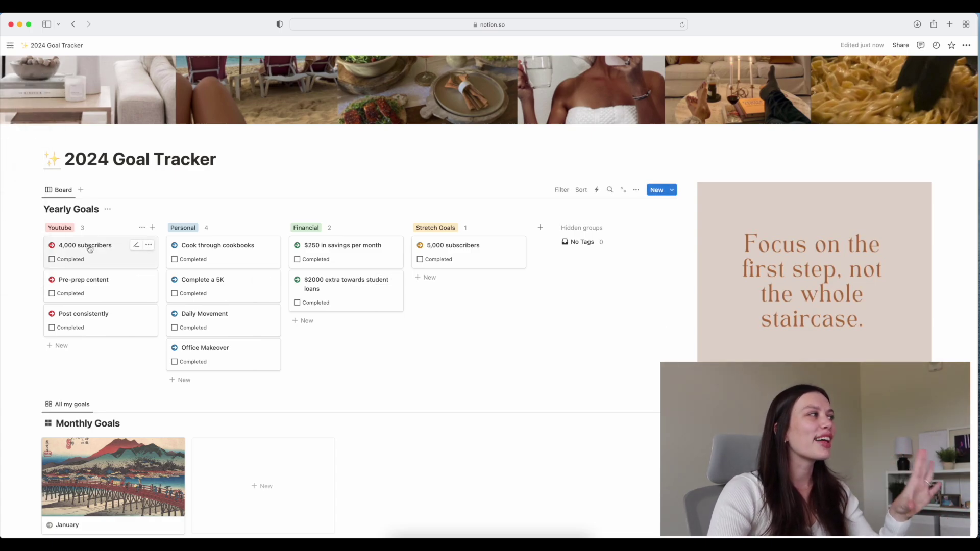
Tick and untick the Completed box on the 'Complete a 5K' goal
left_click(175, 294)
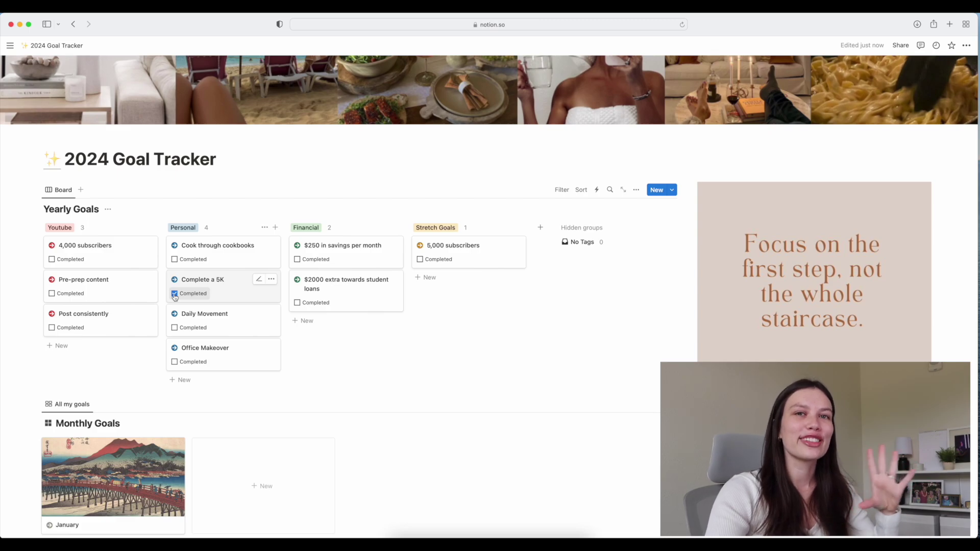
left_click(175, 294)
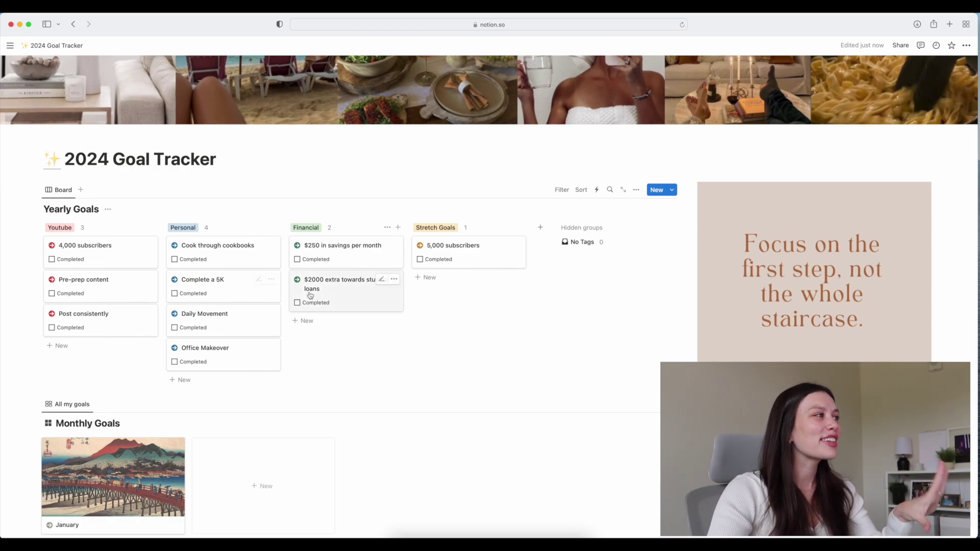
scroll(357, 306, "down", 1)
scroll(362, 327, "down", 1)
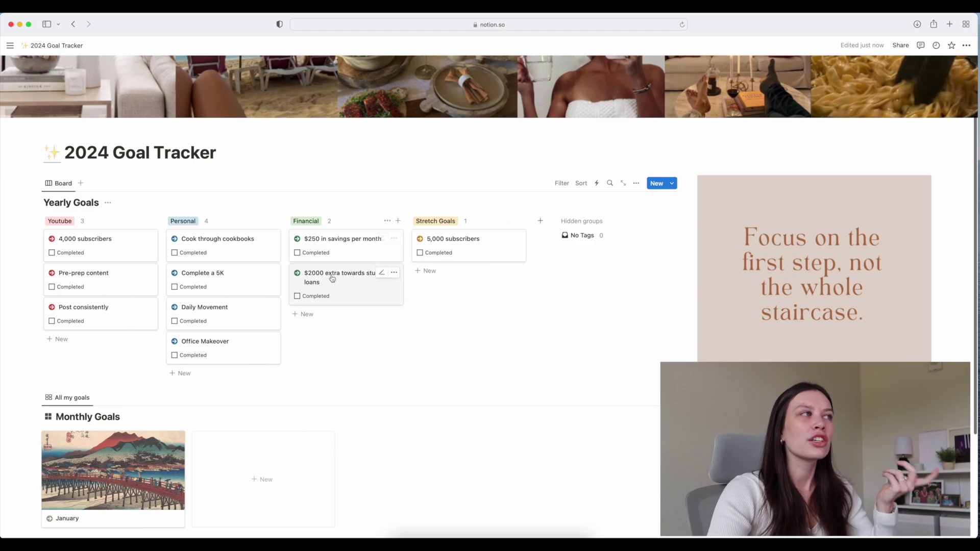
Scroll down to Monthly Goals and open the January card in peek view
scroll(323, 284, "up", 1)
scroll(324, 283, "down", 1)
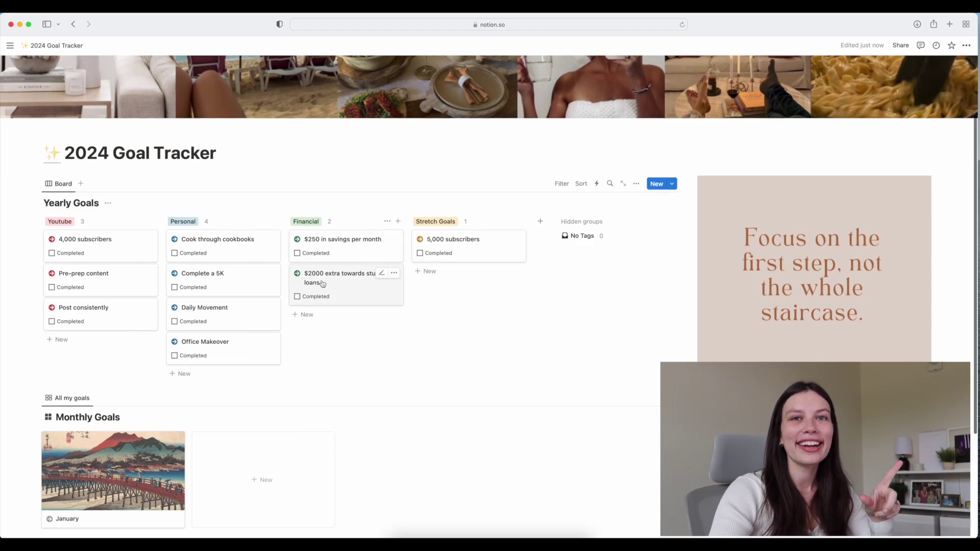
scroll(429, 337, "down", 1)
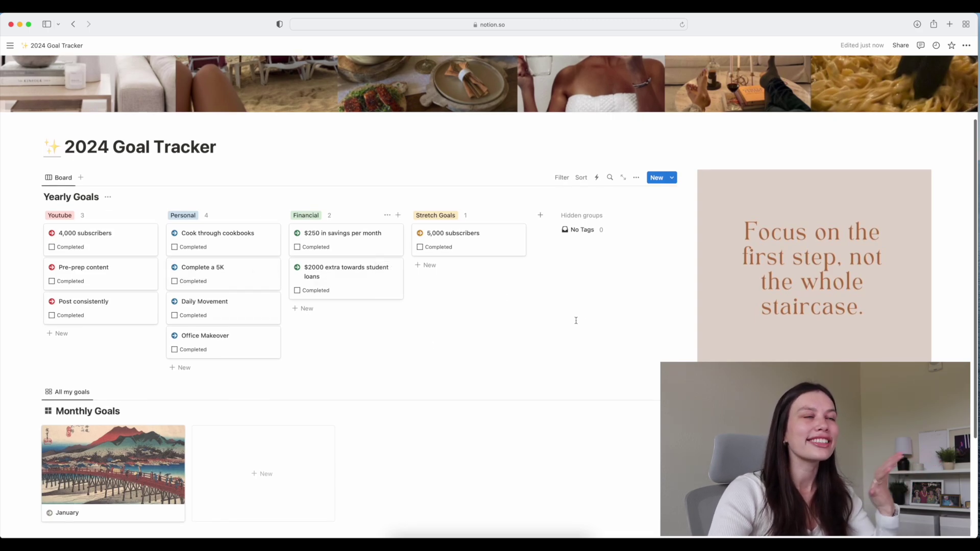
scroll(575, 317, "down", 2)
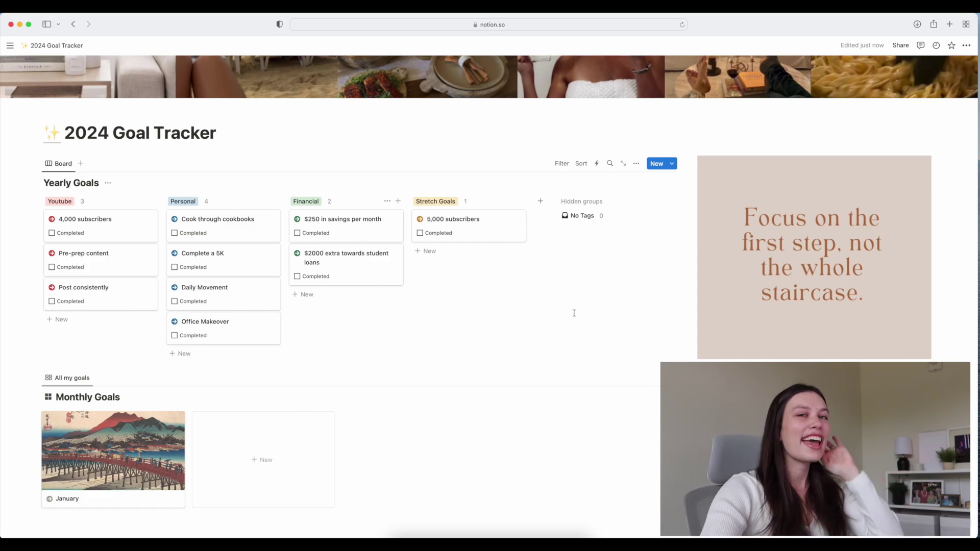
scroll(574, 313, "down", 3)
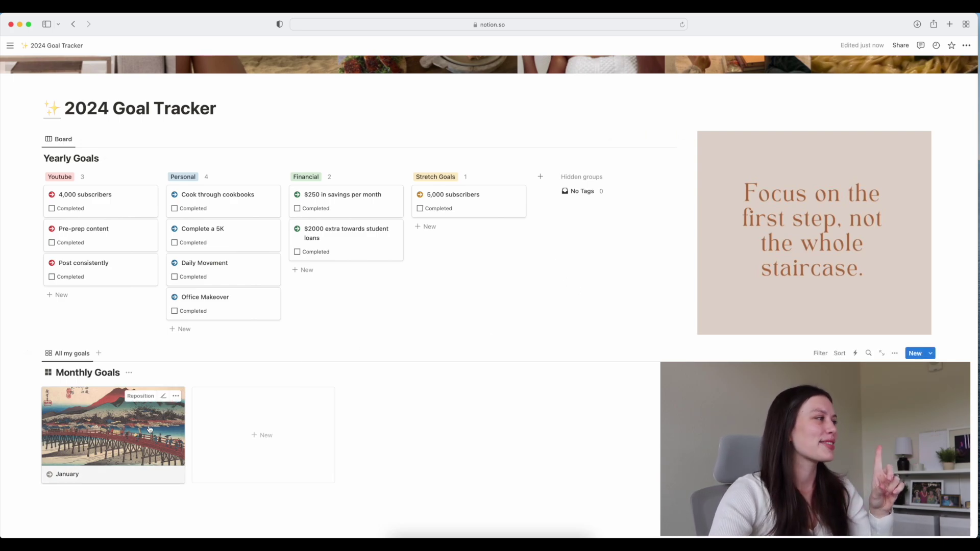
scroll(148, 428, "down", 1)
scroll(123, 435, "down", 1)
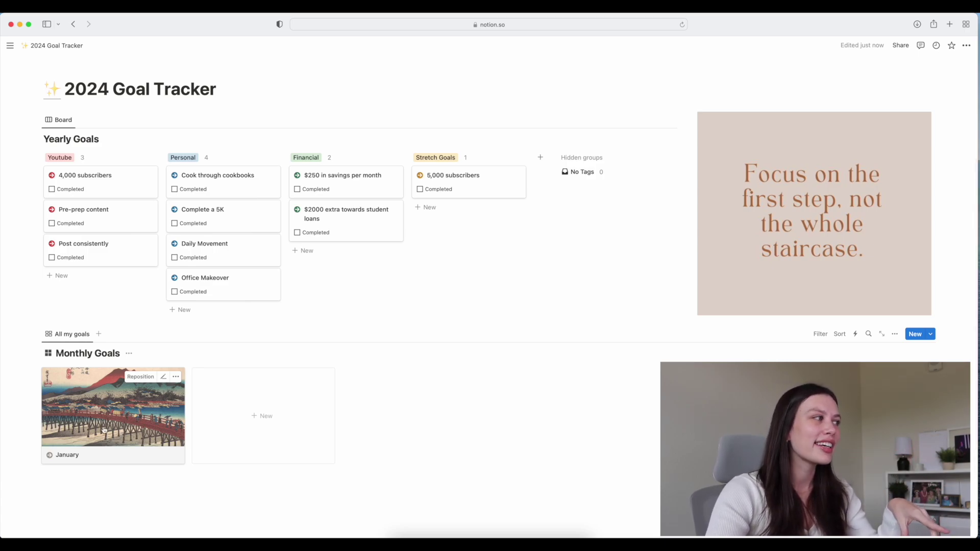
scroll(83, 463, "down", 1)
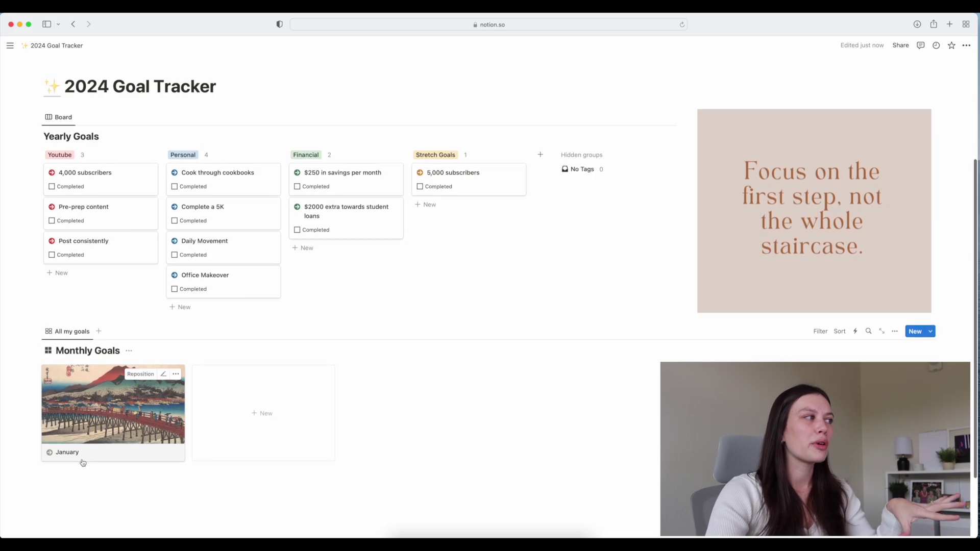
scroll(82, 461, "down", 1)
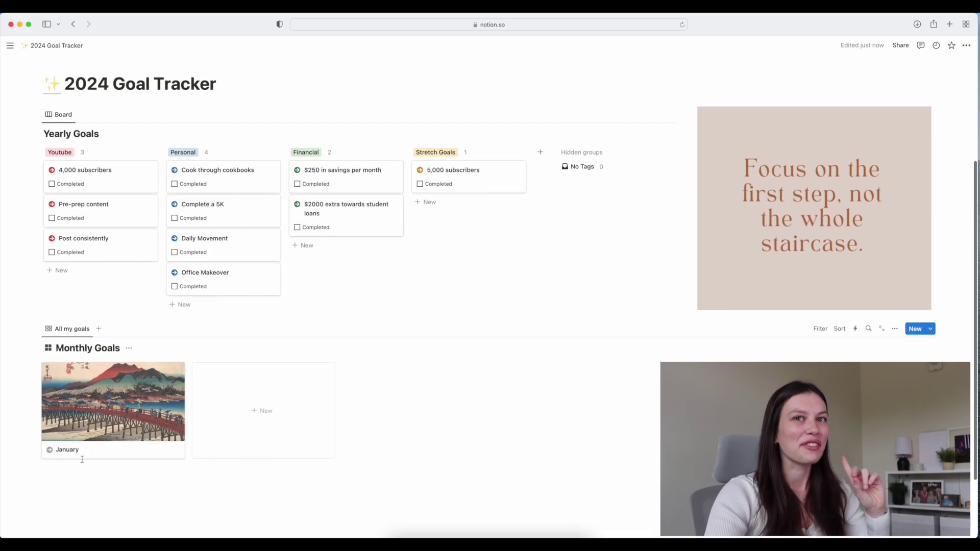
left_click(81, 450)
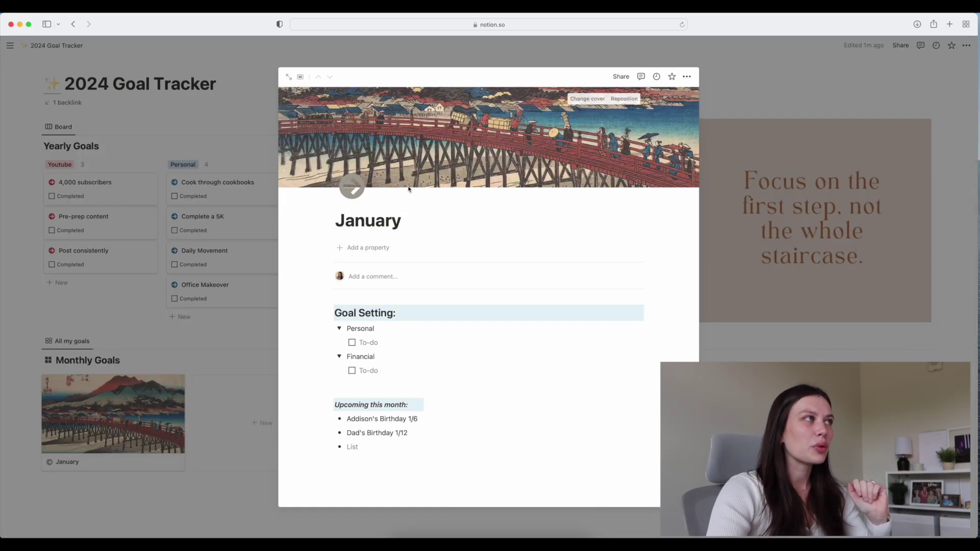
Collapse the Personal and Financial goal toggles on January, then close the preview
scroll(409, 189, "down", 2)
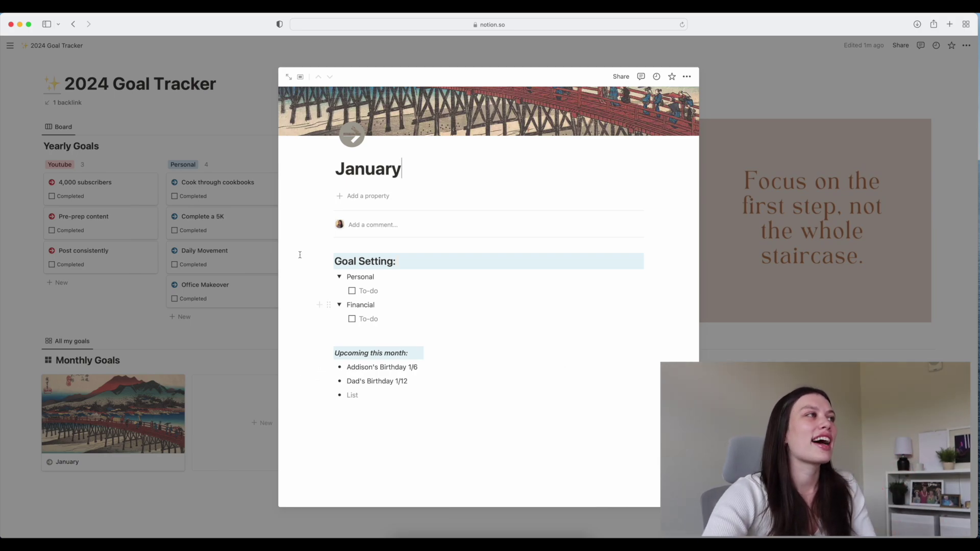
left_click(339, 277)
left_click(341, 306)
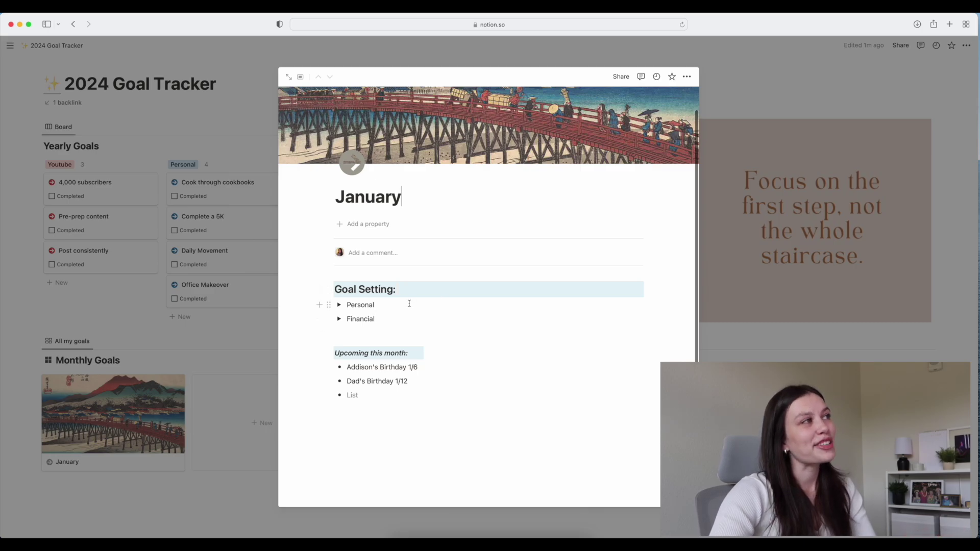
scroll(450, 316, "up", 1)
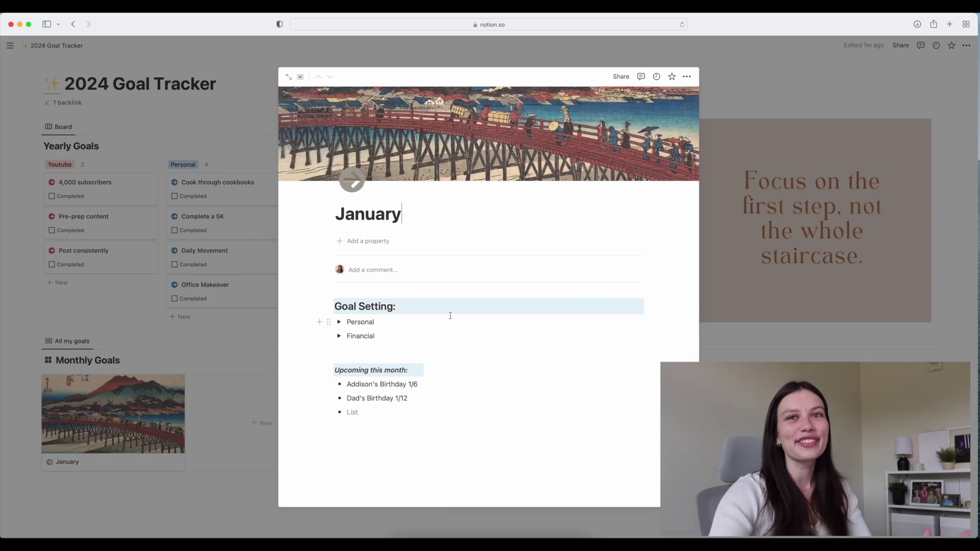
key("Escape")
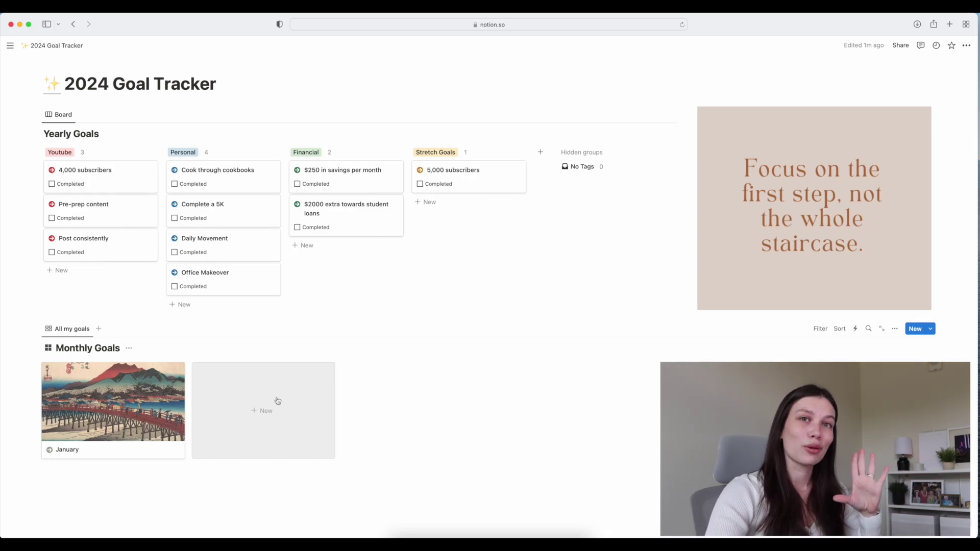
Dock the sidebar and go to the YouTube Video Idea page
scroll(335, 365, "up", 5)
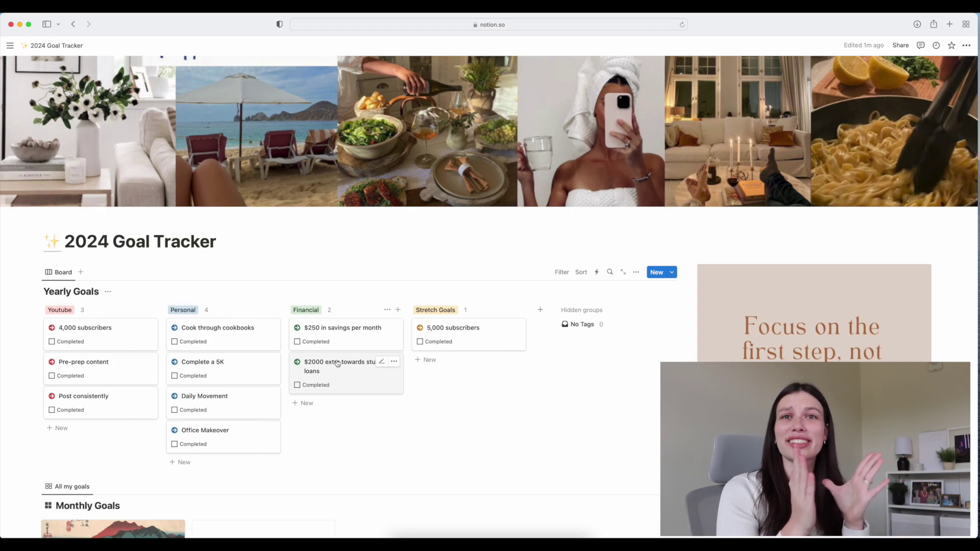
left_click(79, 48)
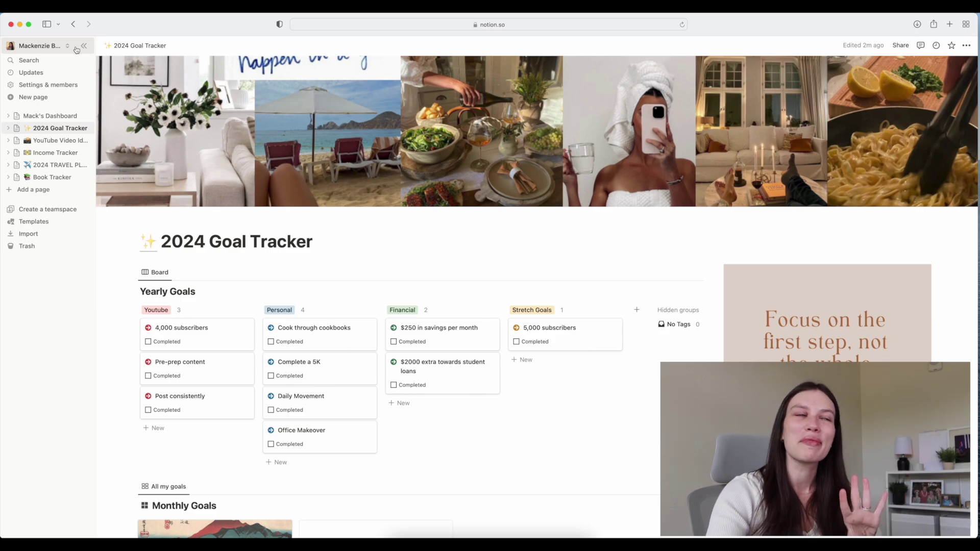
left_click(49, 142)
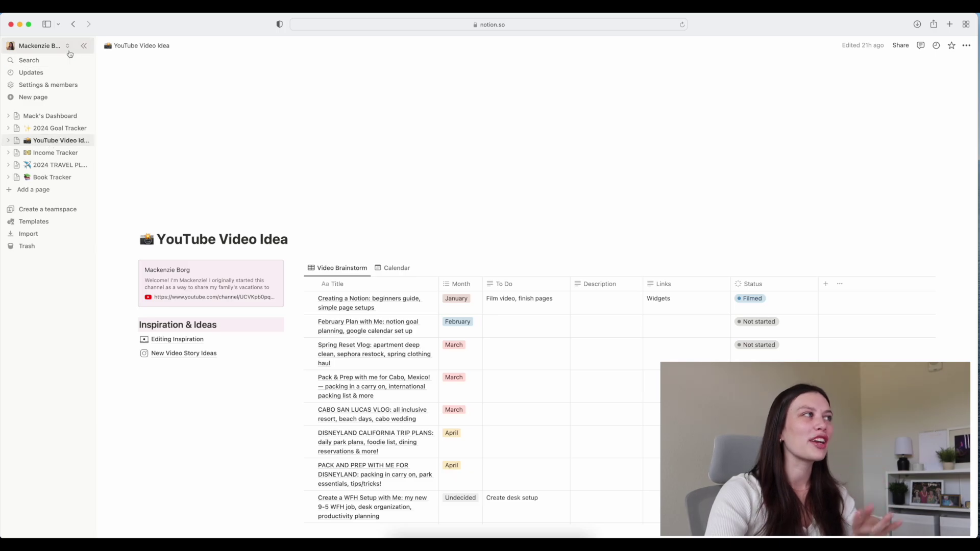
Collapse the sidebar and open the profile block's YouTube bookmark in a new tab
left_click(84, 46)
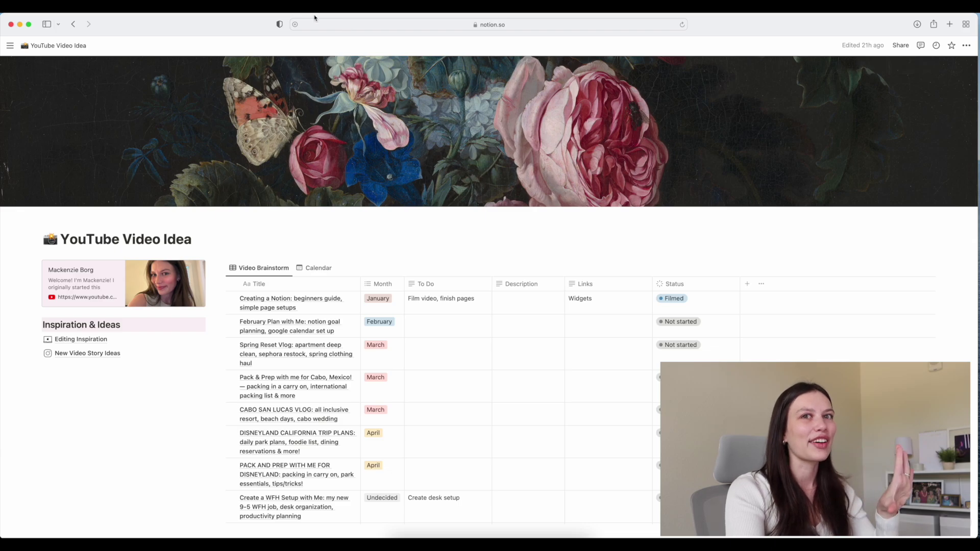
scroll(278, 137, "down", 2)
scroll(279, 137, "down", 1)
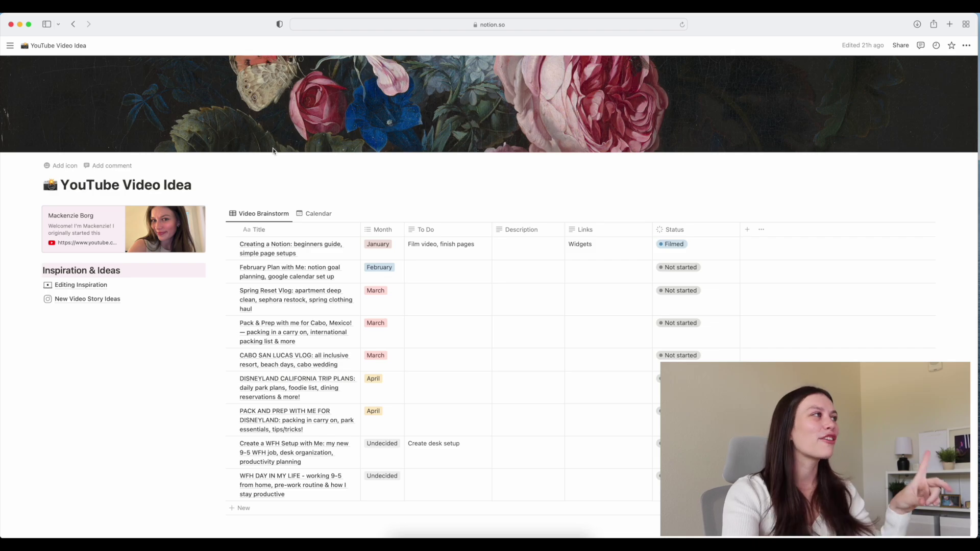
scroll(278, 138, "up", 1)
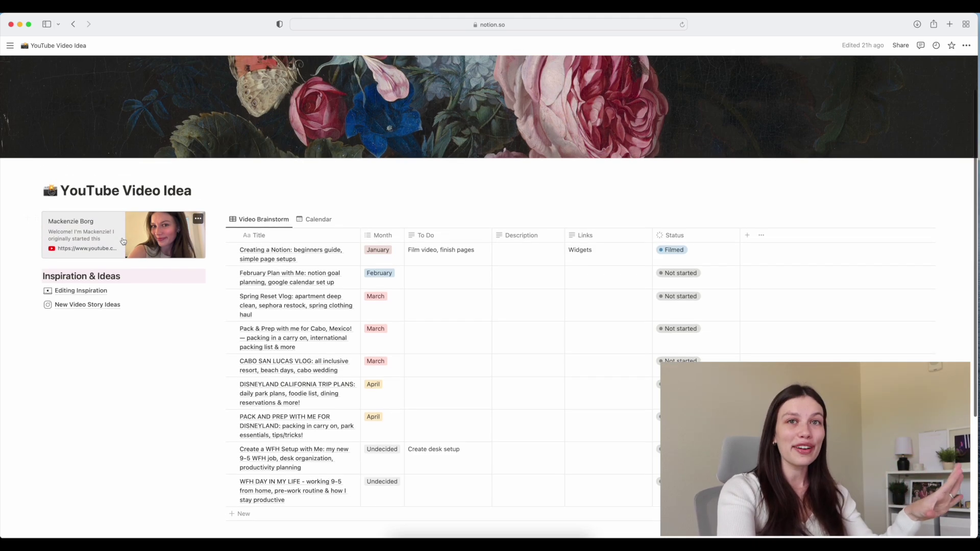
left_click(122, 241)
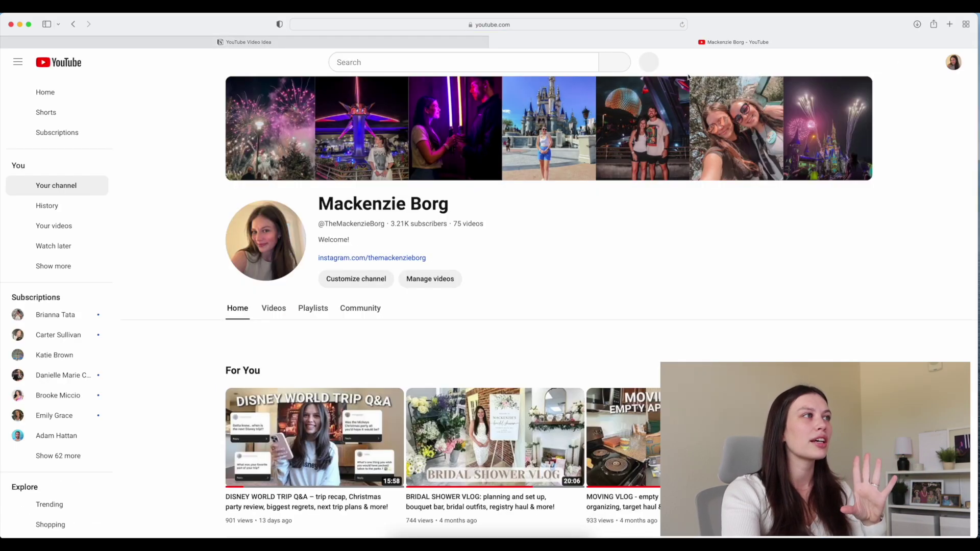
Scroll the YouTube channel feed briefly, then close its tab to return to Notion
scroll(631, 197, "down", 1)
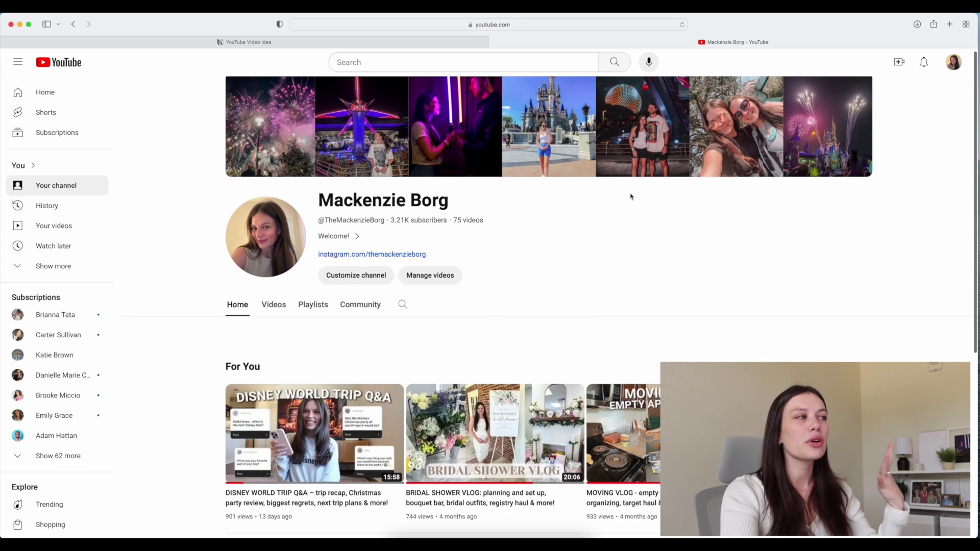
scroll(640, 214, "down", 1)
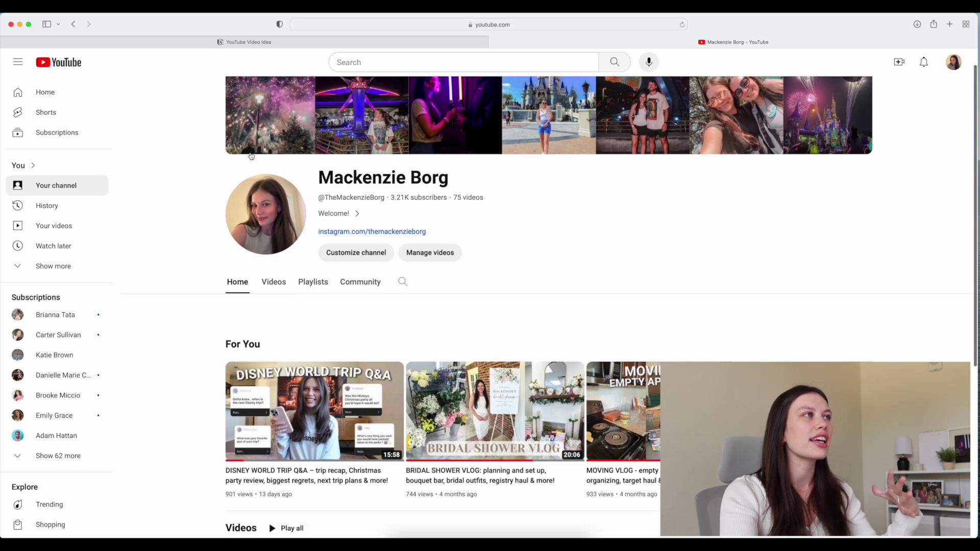
scroll(618, 135, "down", 1)
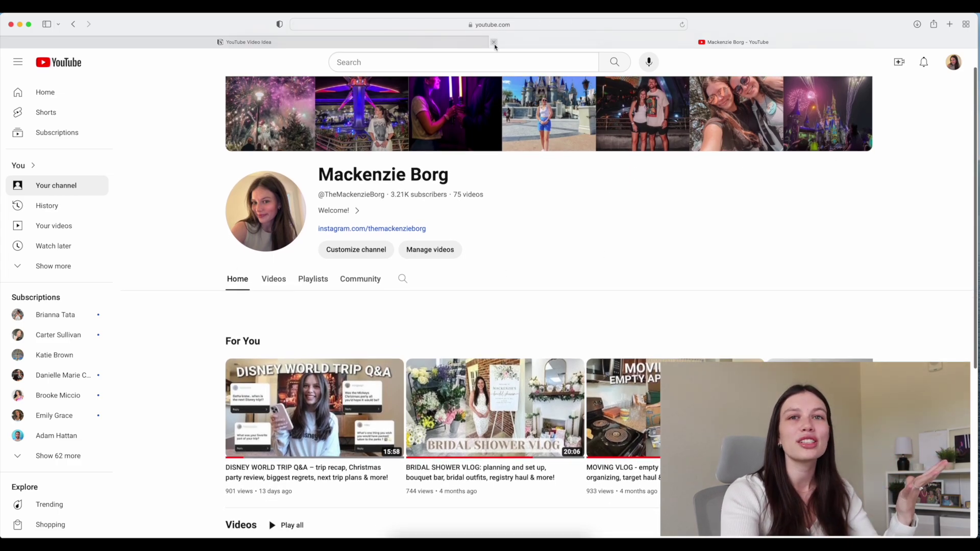
left_click(493, 41)
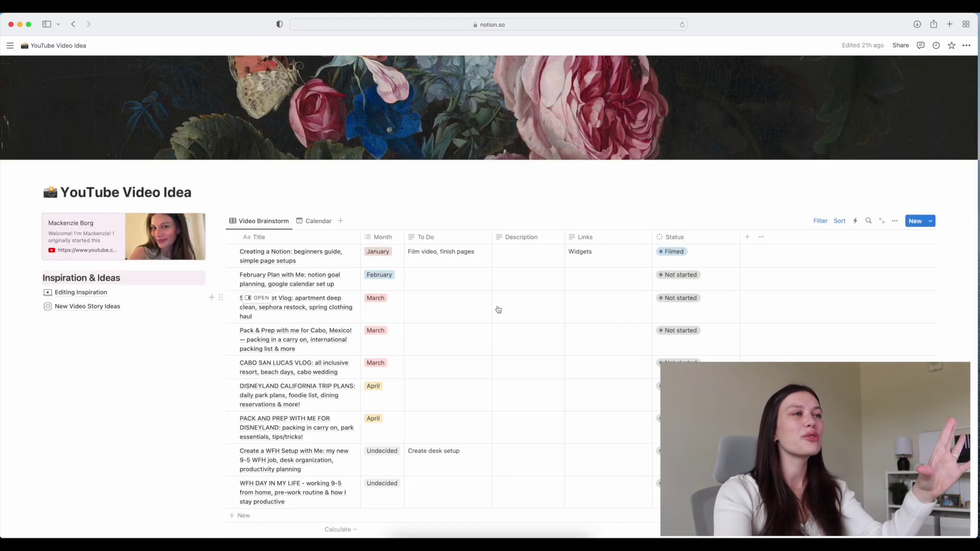
scroll(499, 309, "down", 2)
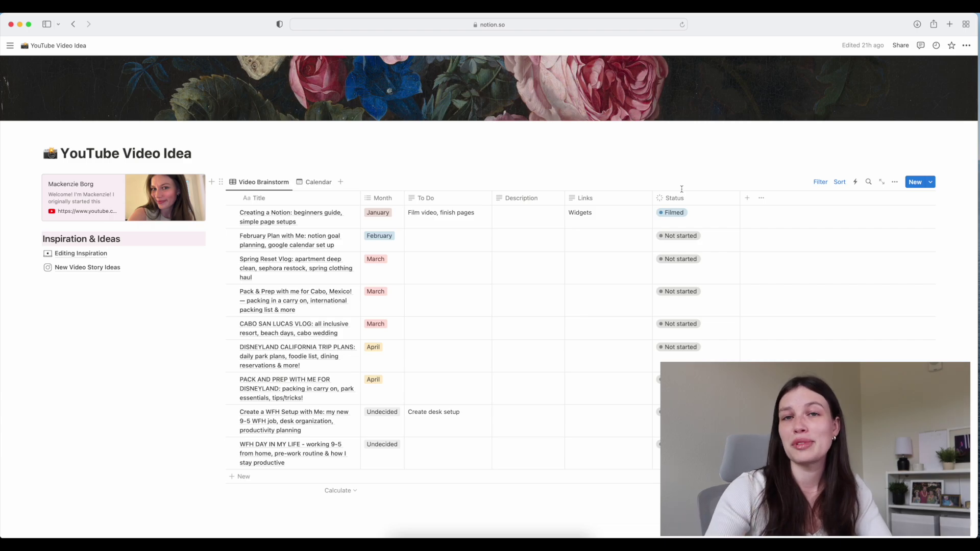
scroll(682, 189, "up", 1)
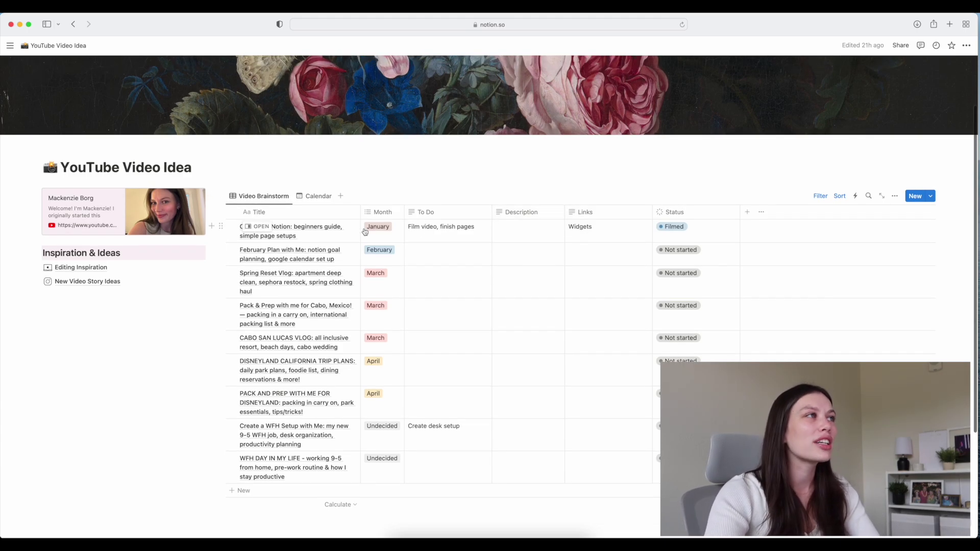
left_click(264, 230)
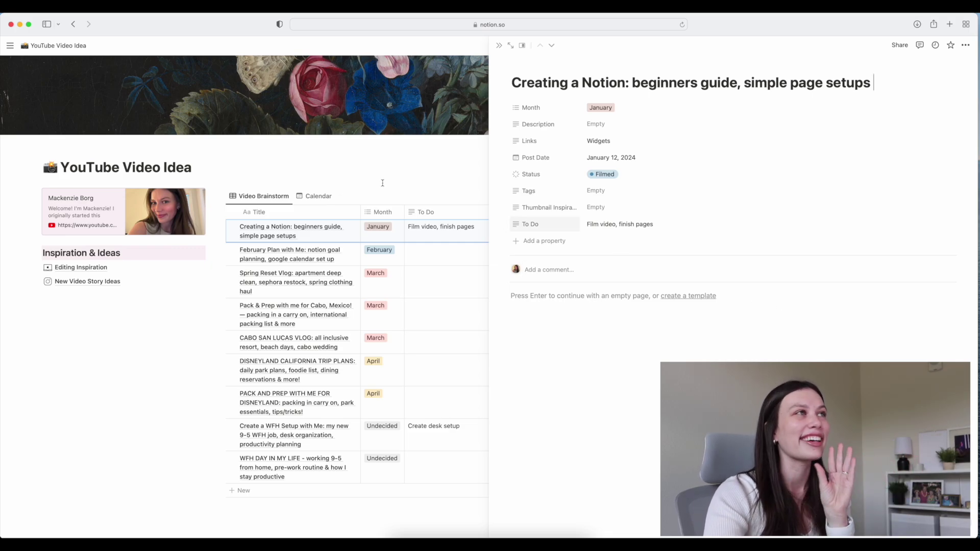
key("Escape")
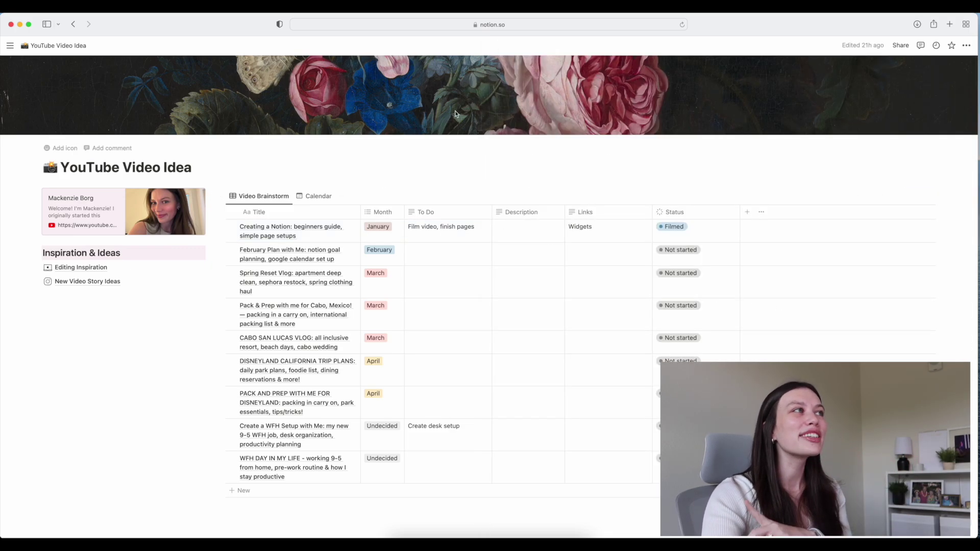
left_click(323, 197)
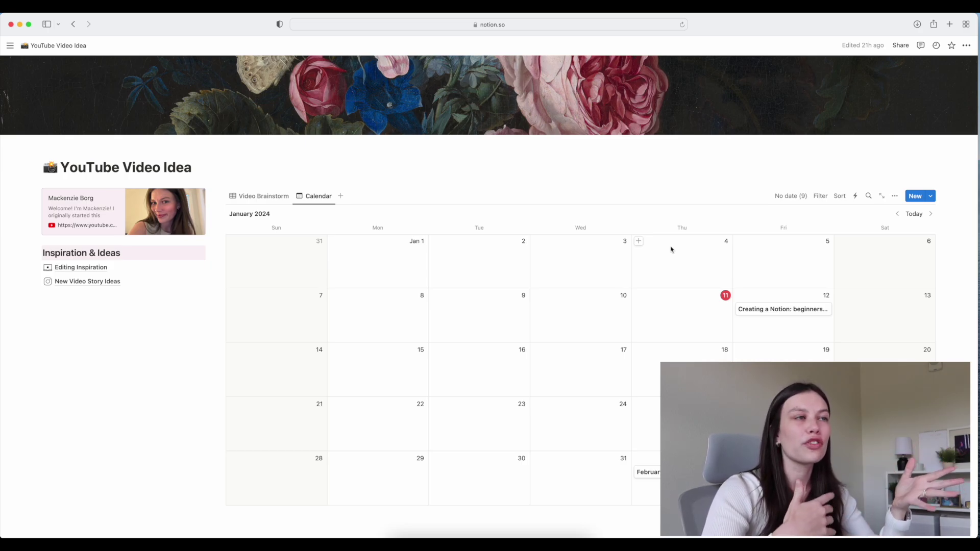
Switch between the Video Brainstorm and Calendar views, then open Editing Inspiration
left_click(238, 197)
scroll(457, 383, "down", 3)
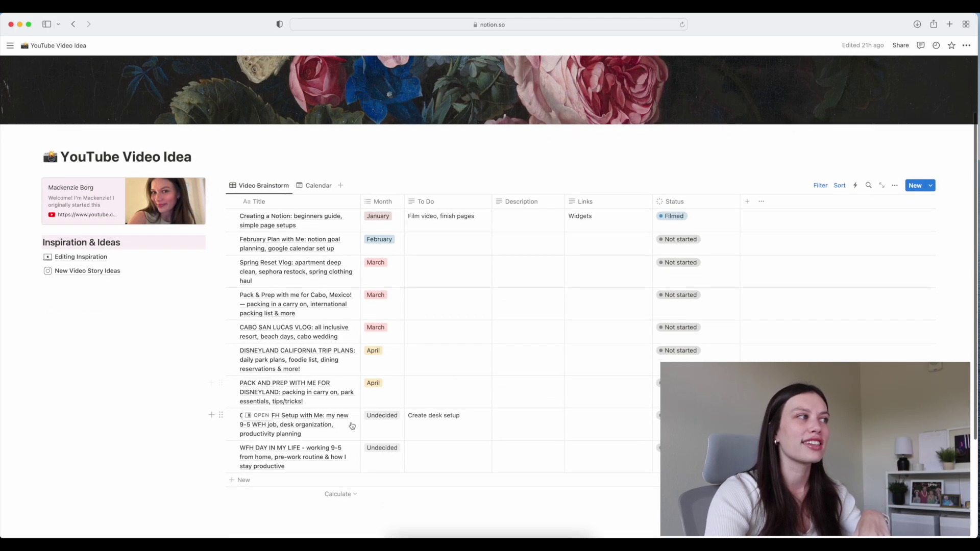
left_click(314, 189)
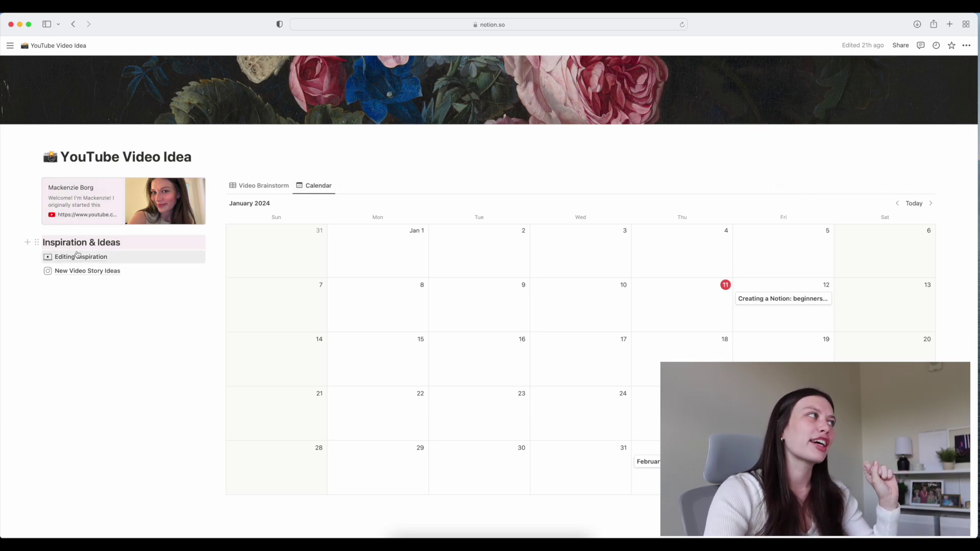
left_click(259, 185)
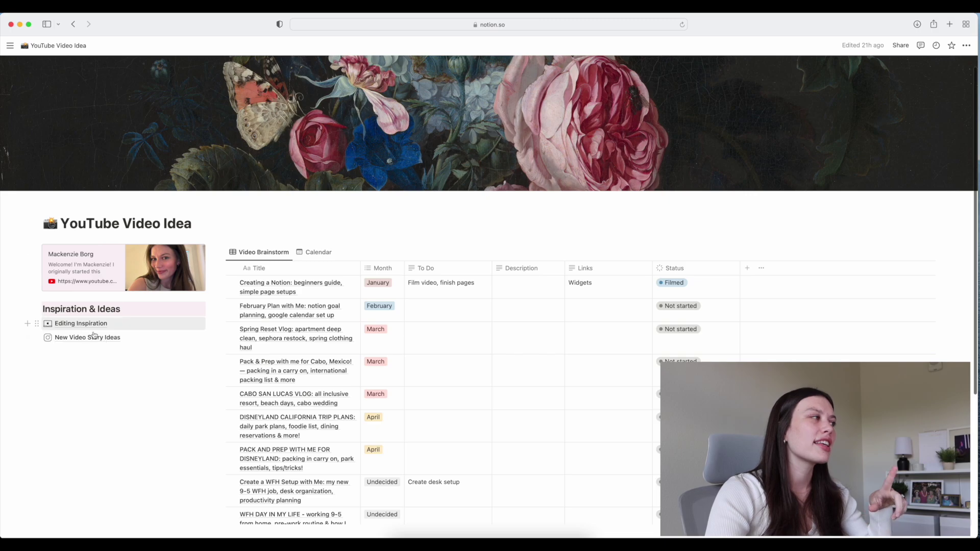
mouse_move(99, 328)
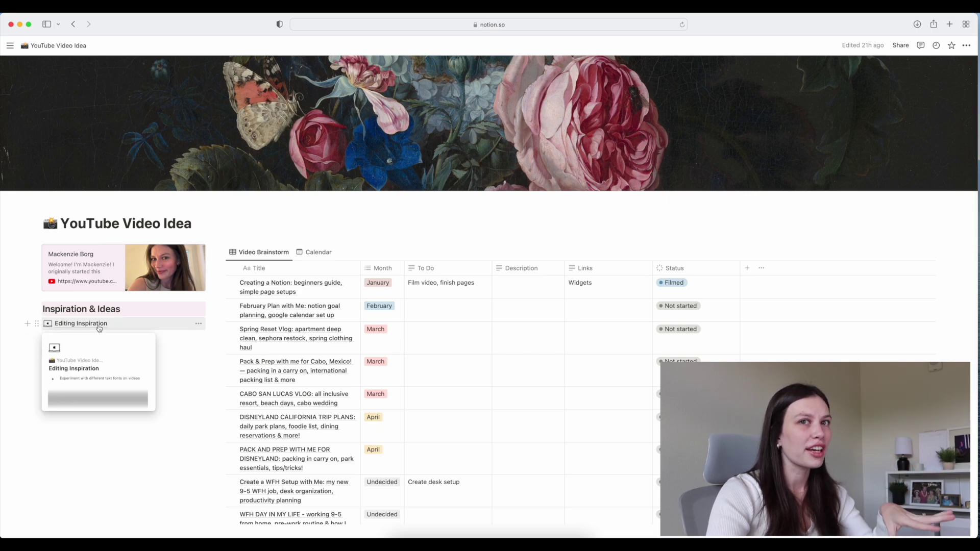
left_click(100, 328)
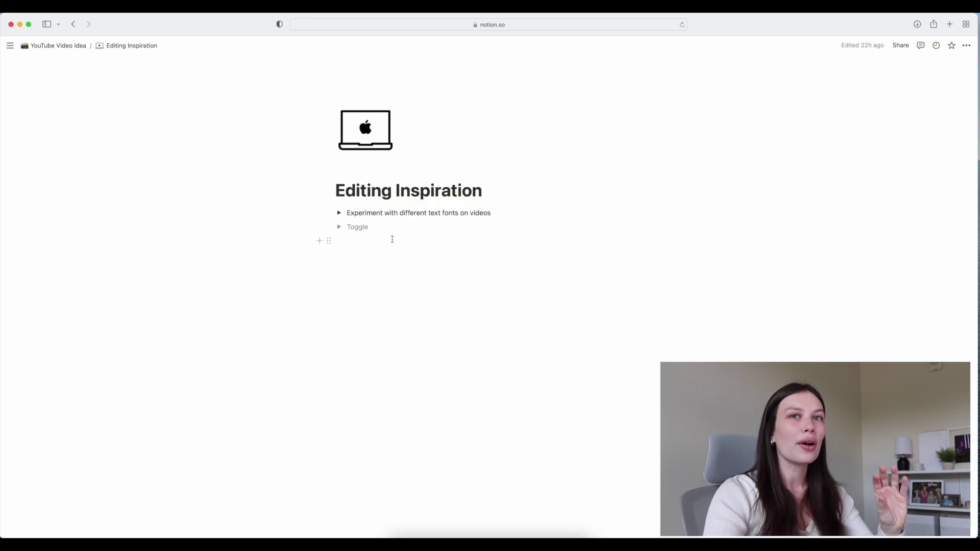
Expand the text fonts toggle to show its example image, then collapse it
left_click(339, 214)
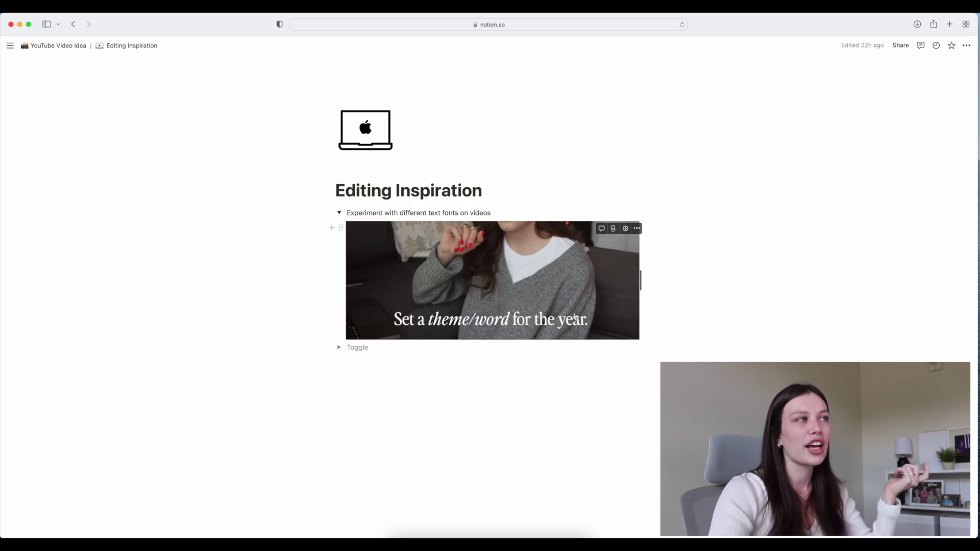
left_click(339, 213)
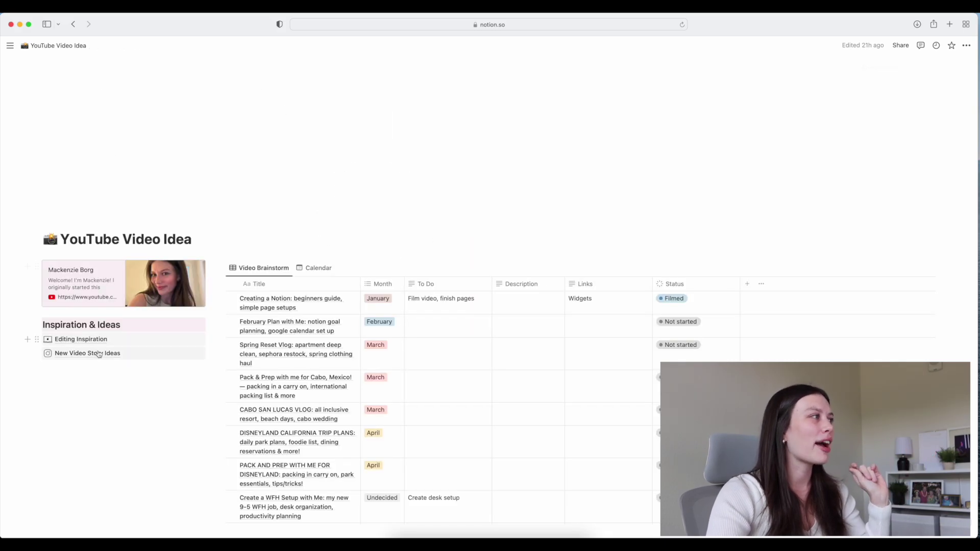
Open New Video Story Ideas and turn off its full-width layout
left_click(95, 353)
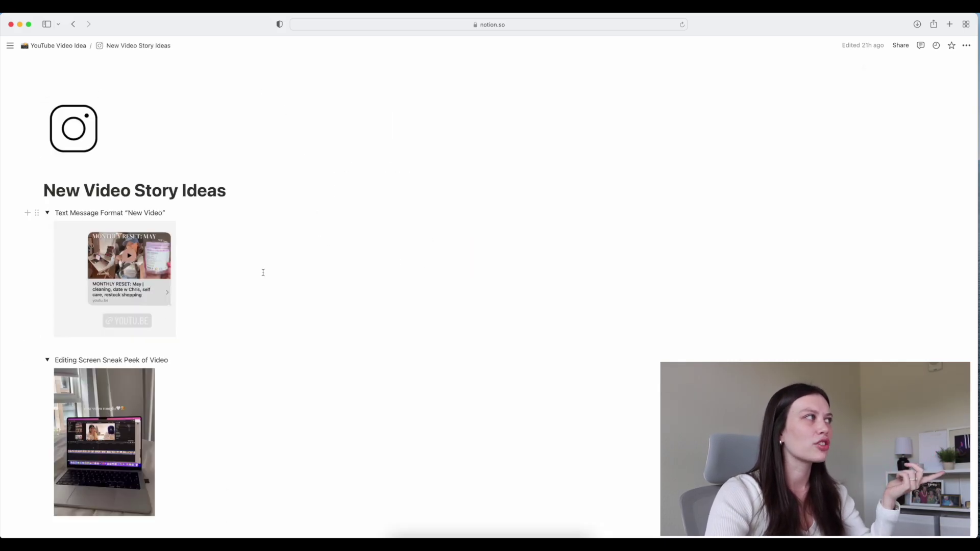
left_click(967, 45)
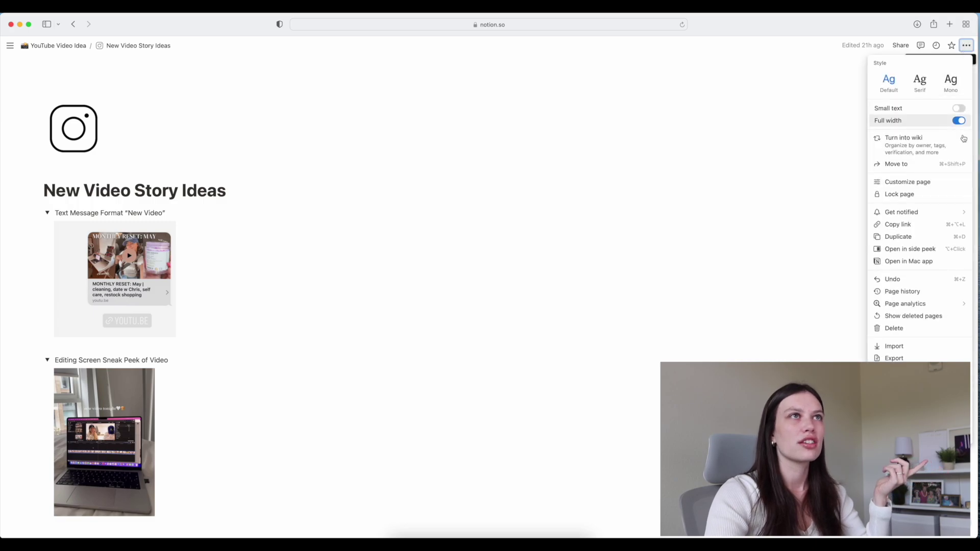
left_click(960, 121)
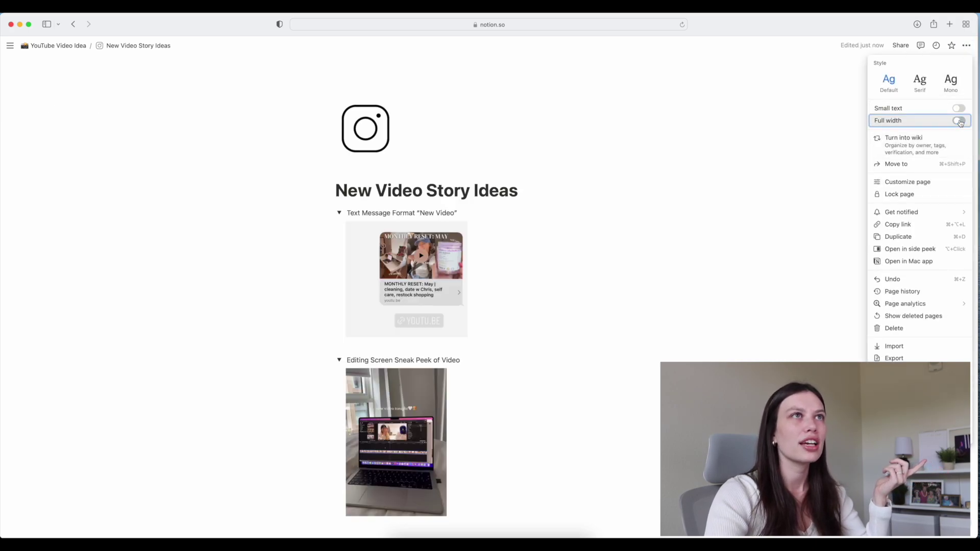
left_click(717, 125)
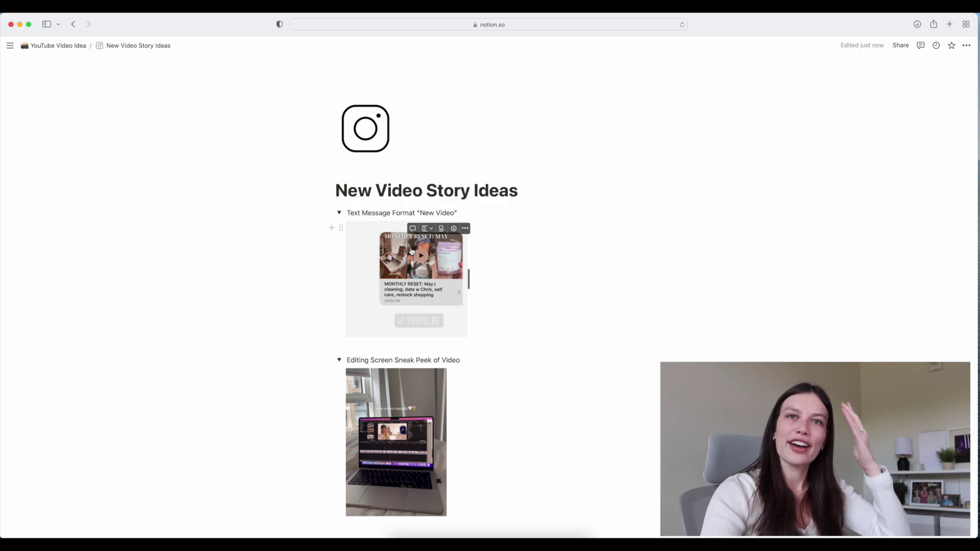
Collapse the Text Message Format and Editing Screen Sneak Peek toggles, then reopen and close Text Message Format
left_click(339, 213)
left_click(340, 229)
left_click(339, 228)
left_click(490, 313)
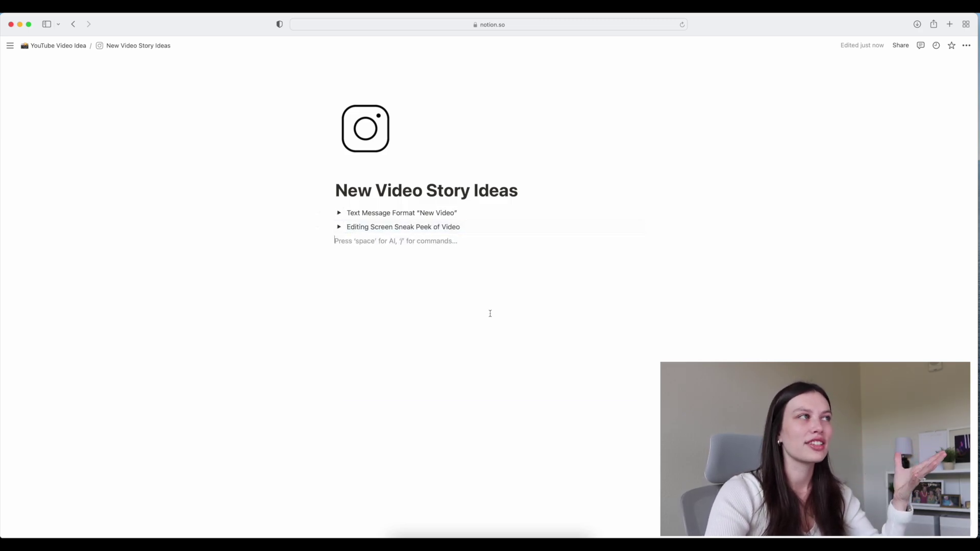
left_click(339, 213)
left_click(339, 213)
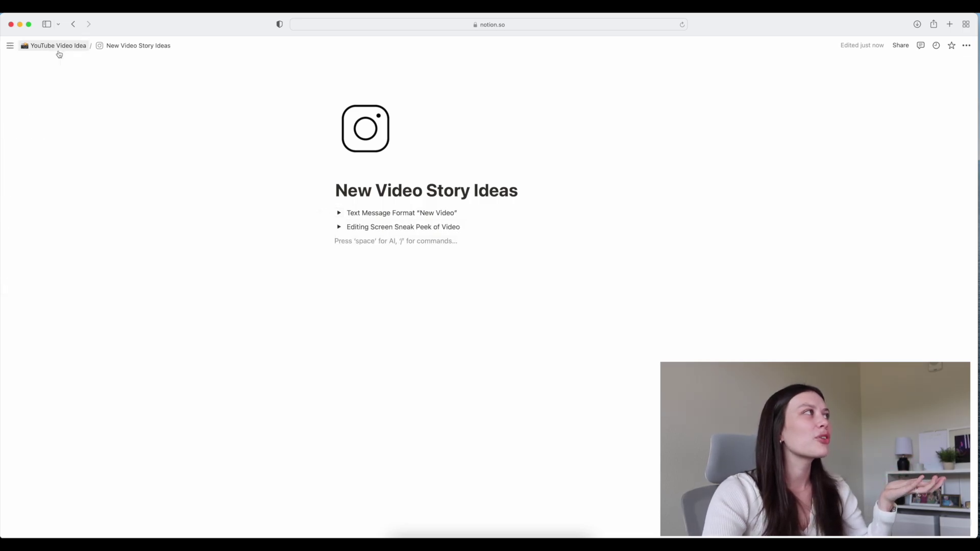
Return to YouTube Video Idea, then open Income Tracker from the sidebar
left_click(58, 49)
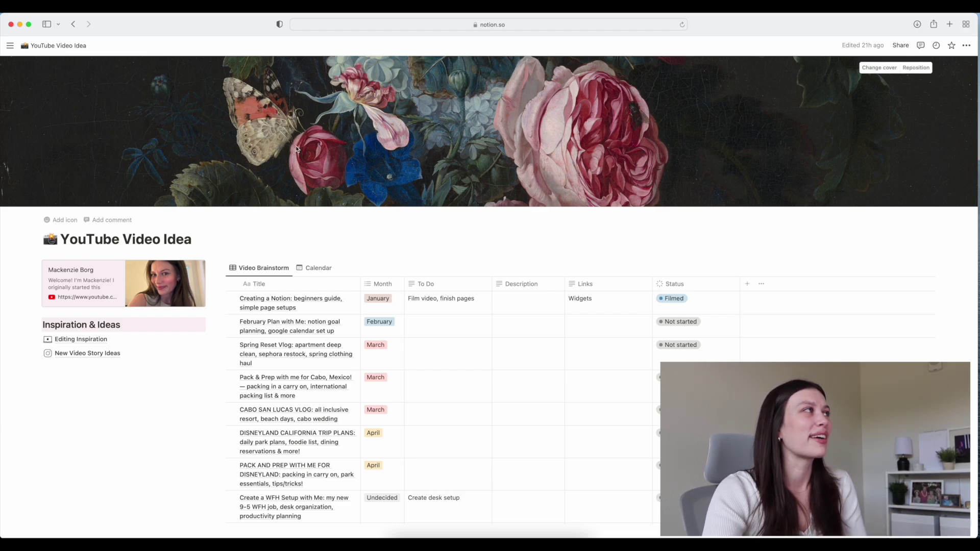
left_click(10, 45)
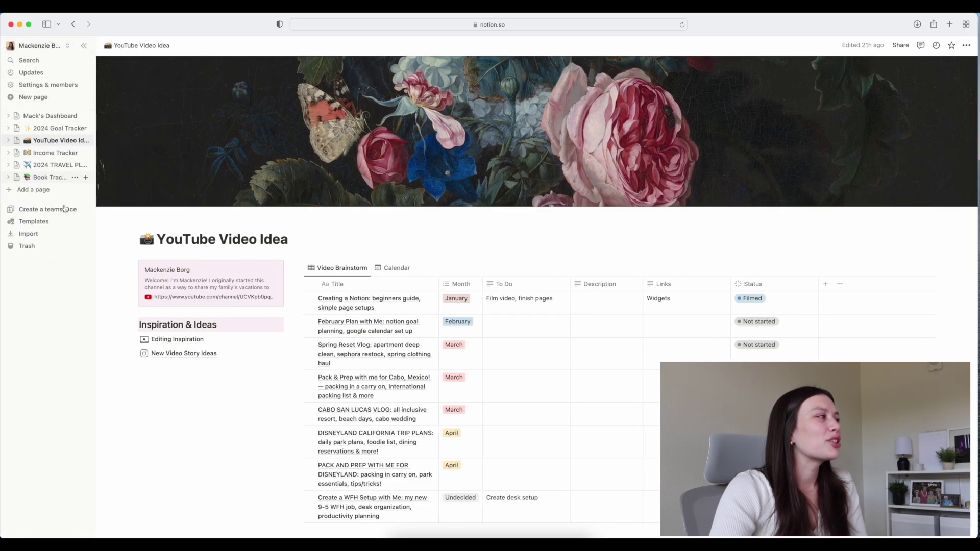
left_click(56, 152)
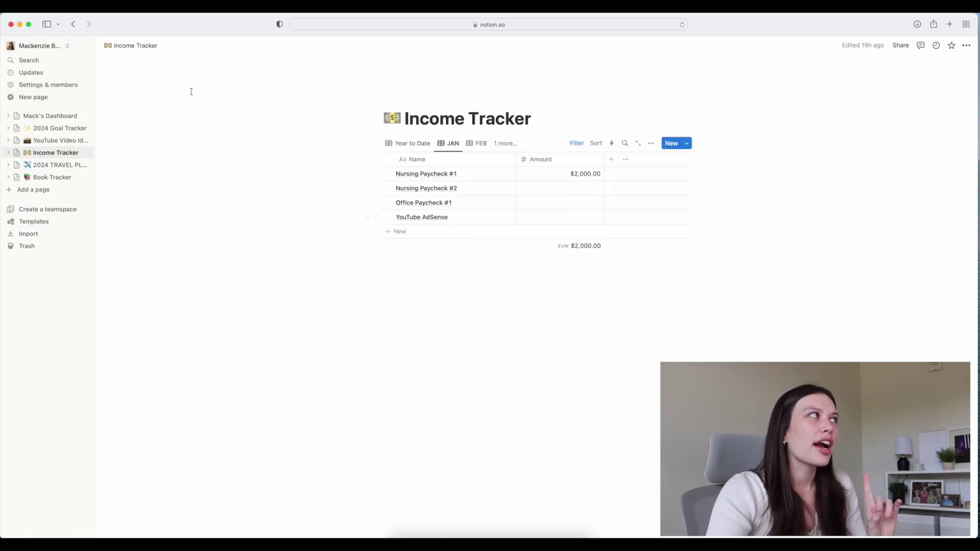
Show the Income Tracker's Year to Date view, inspect the Nursing amount, then go to 2024 TRAVEL PLANS
left_click(85, 48)
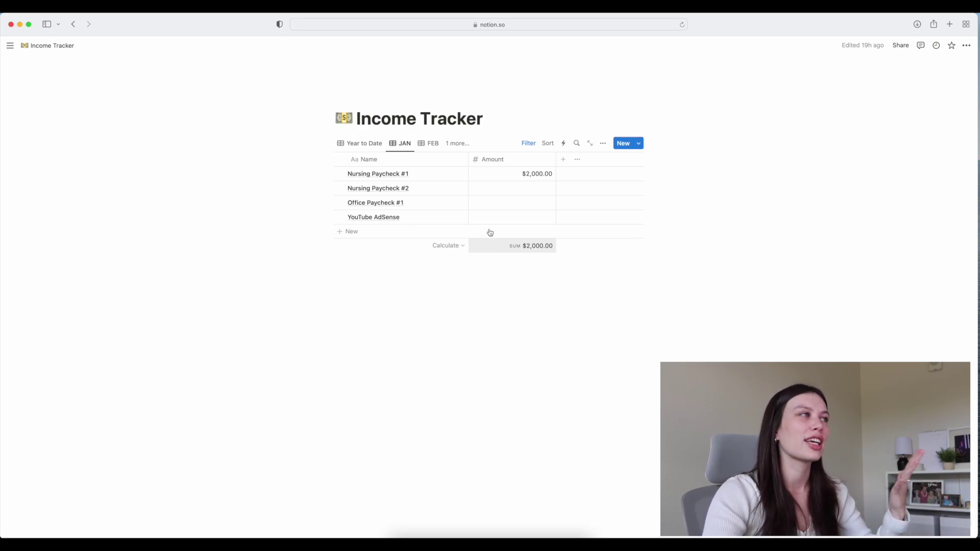
left_click(354, 145)
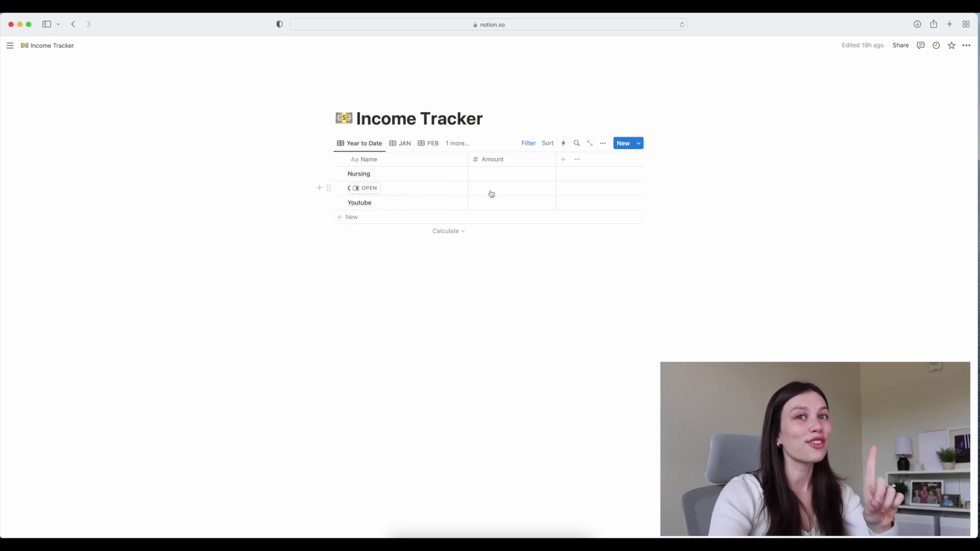
left_click(512, 175)
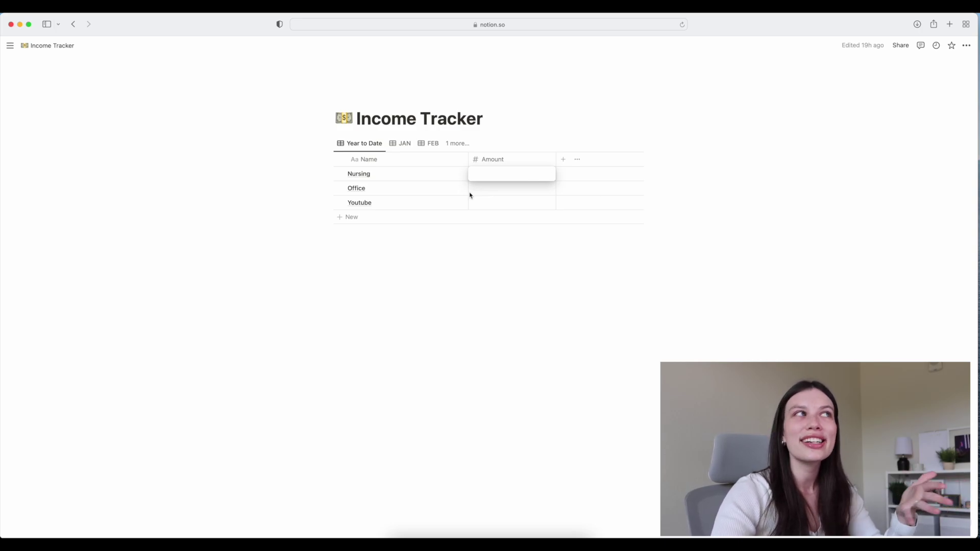
key("Escape")
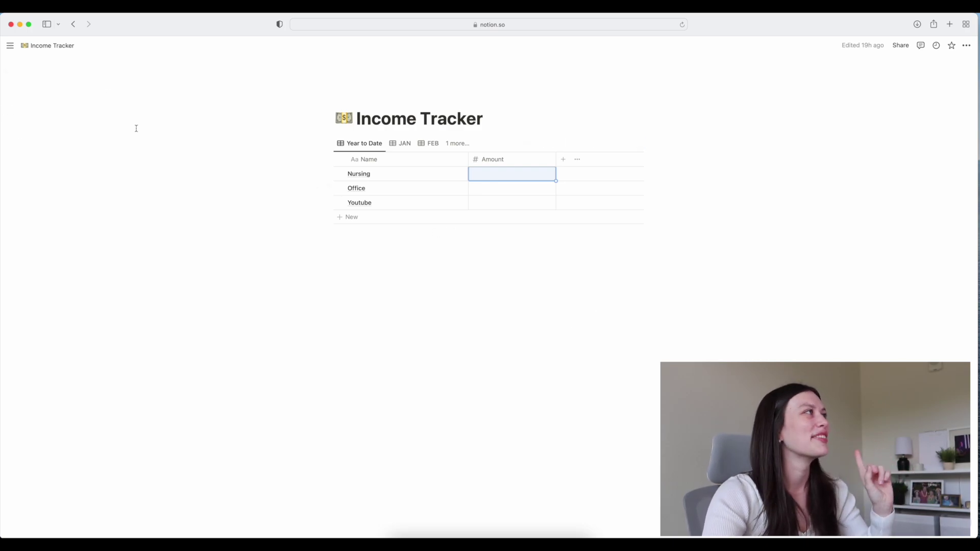
left_click(40, 48)
left_click(48, 165)
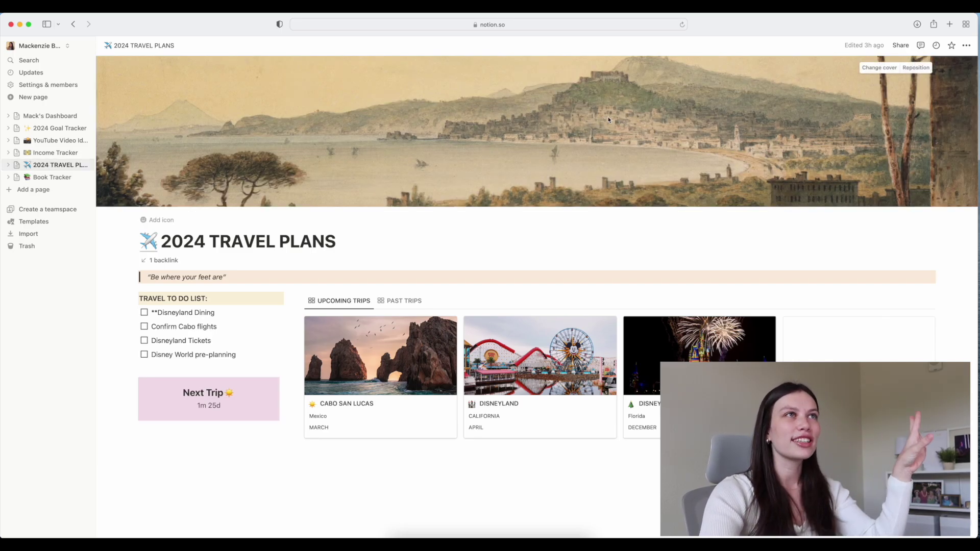
Open the CABO SAN LUCAS card from the upcoming trips gallery in peek view
scroll(509, 139, "down", 2)
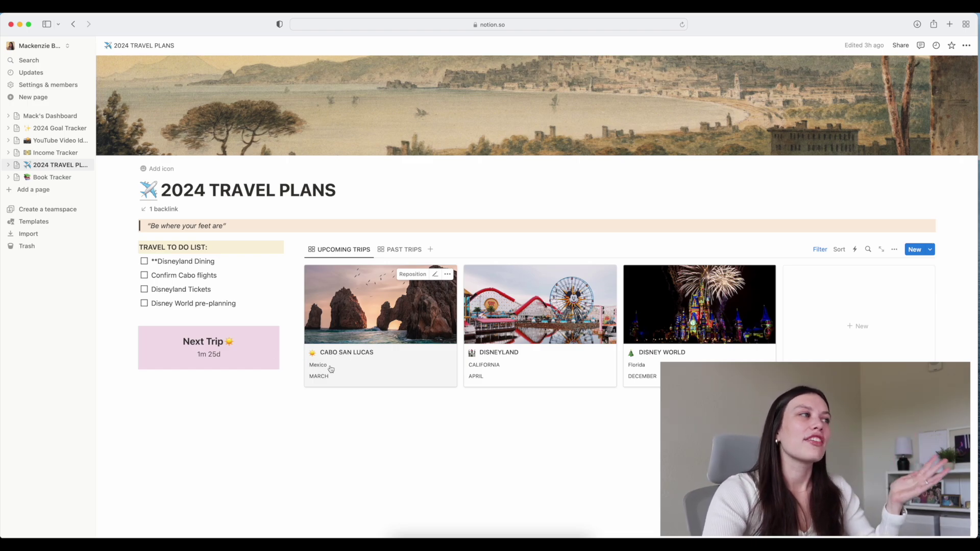
left_click(378, 368)
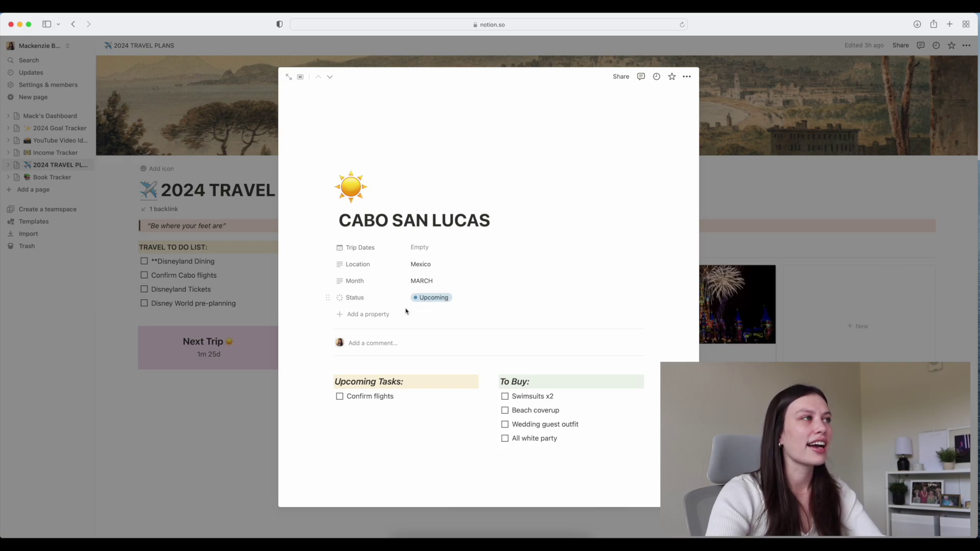
Review the Cabo San Lucas trip's status options and contents without changes, then close its peek
left_click(443, 304)
left_click(497, 268)
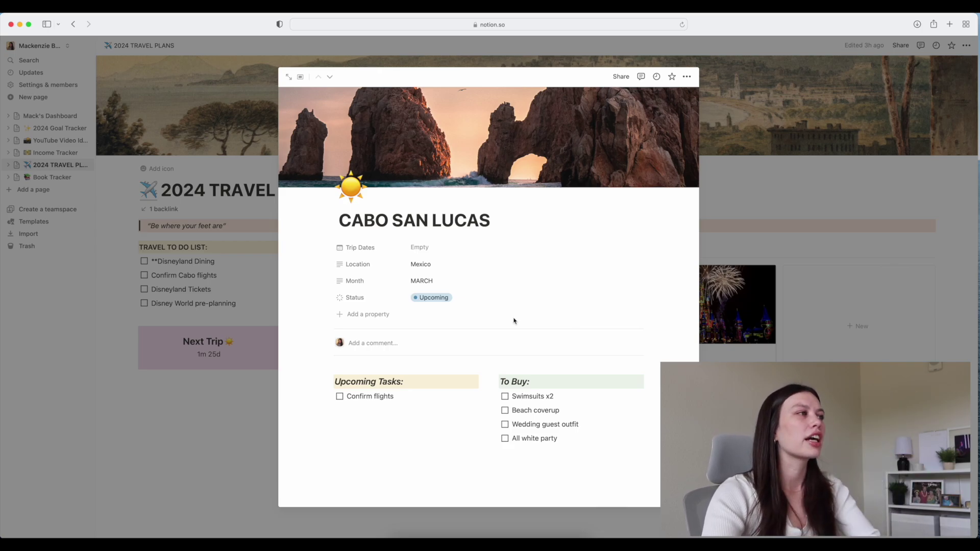
scroll(511, 321, "down", 2)
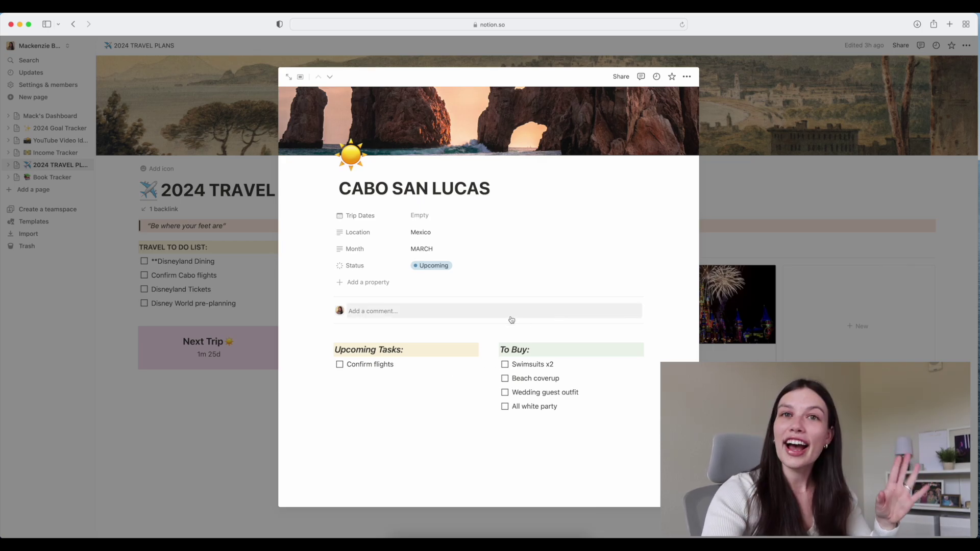
scroll(511, 320, "up", 2)
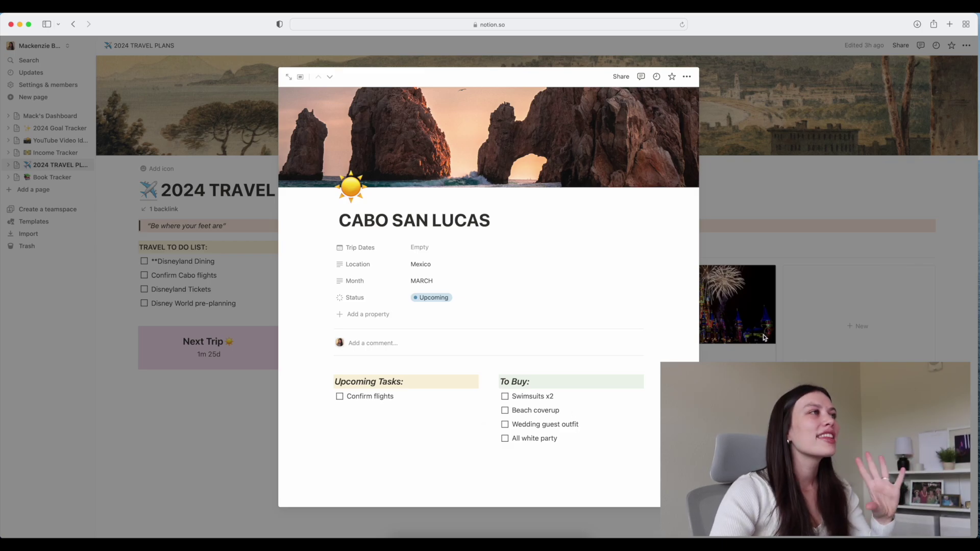
left_click(807, 343)
Open the DISNEYLAND trip page, glance at the Foodie Bucket List to-do, and close it
left_click(575, 319)
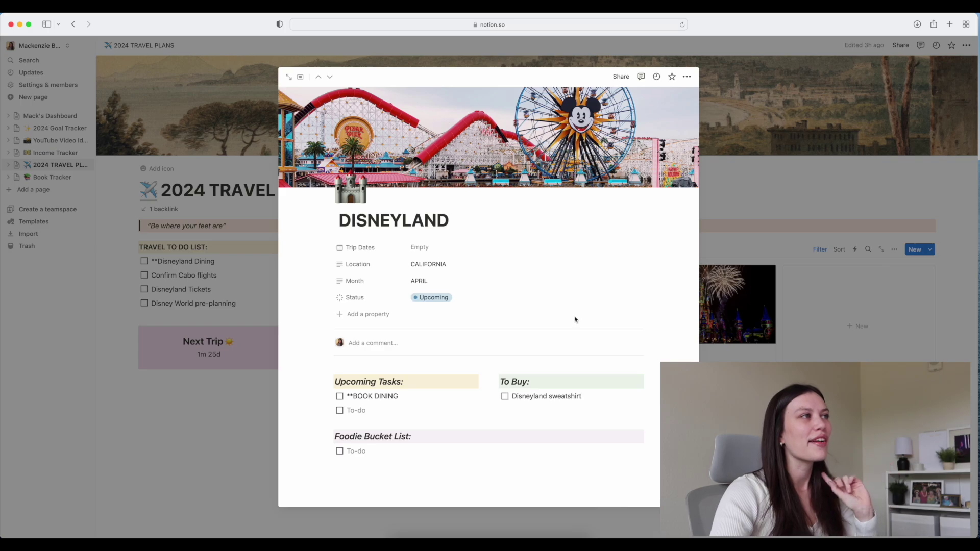
left_click(390, 448)
key("Escape")
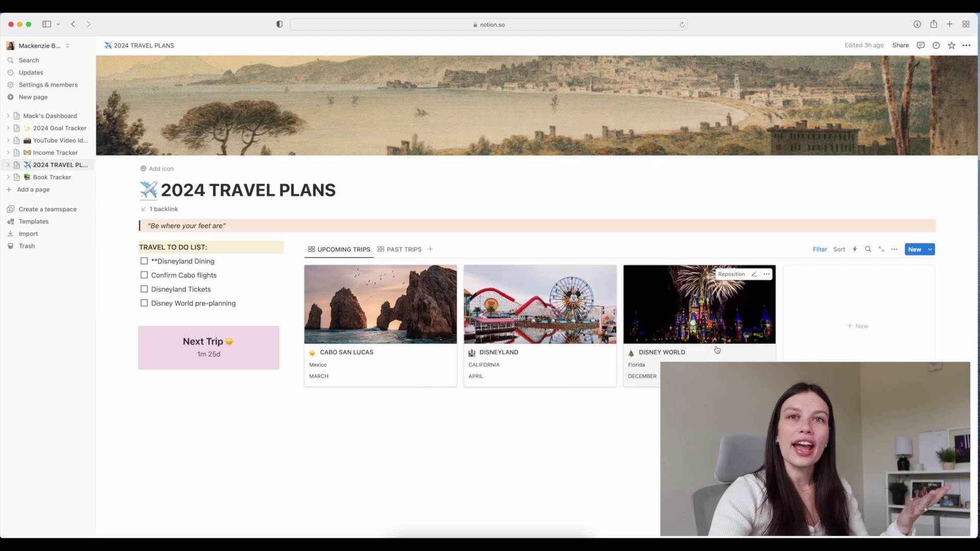
Check the empty Past Trips gallery view, return to Upcoming Trips, and open Book Tracker
left_click(403, 249)
left_click(403, 249)
left_click(394, 391)
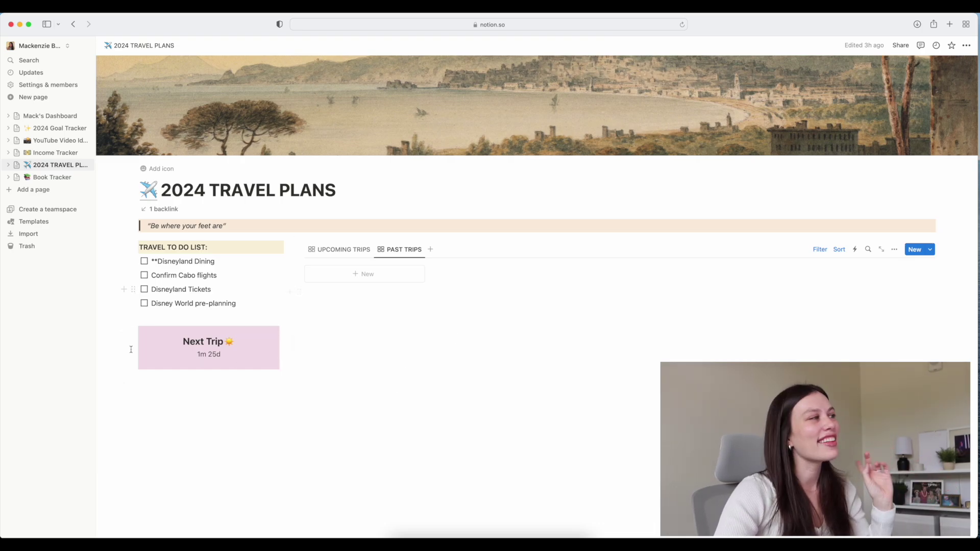
mouse_move(281, 353)
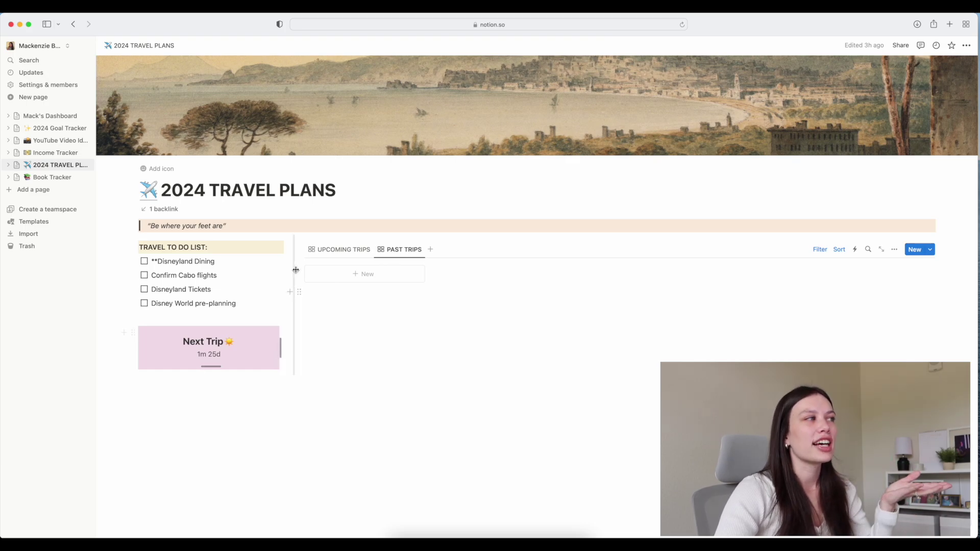
left_click(322, 253)
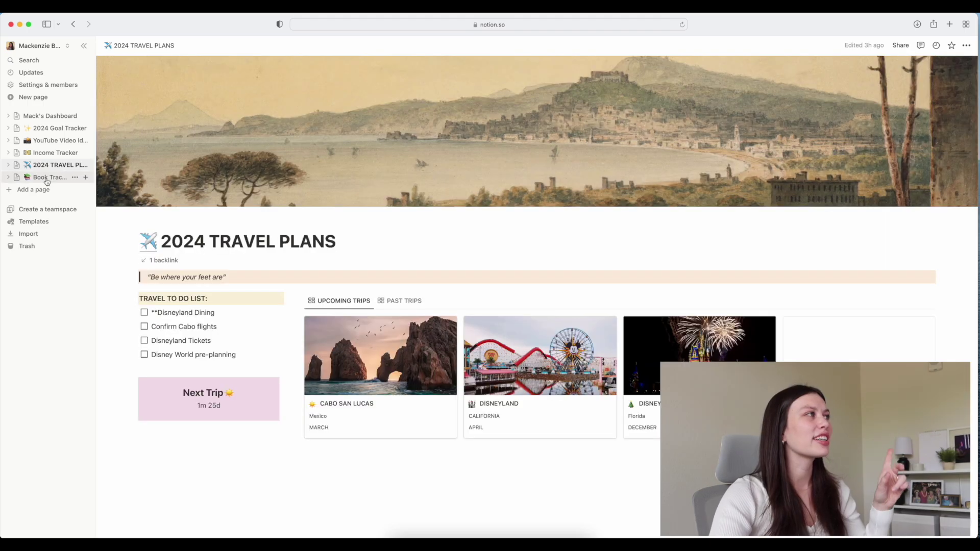
left_click(46, 179)
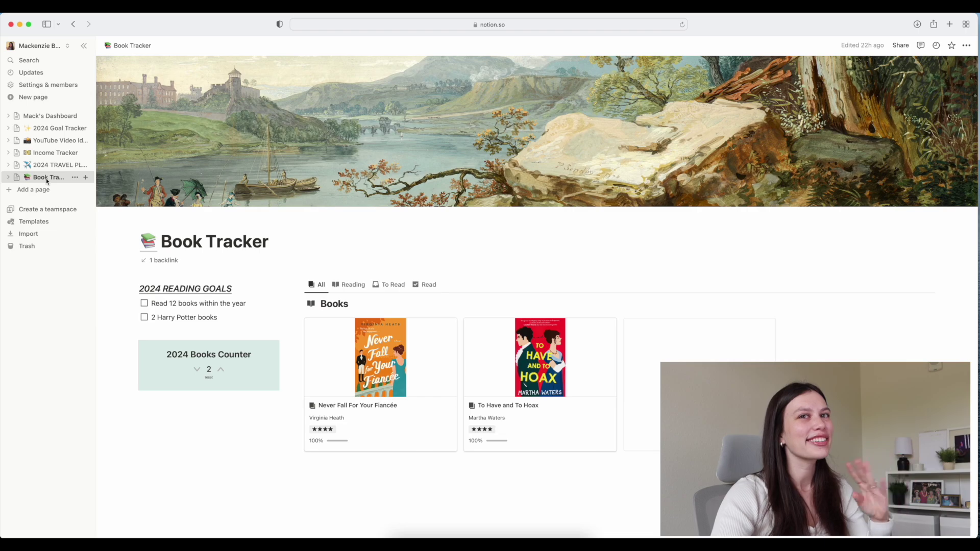
Collapse the sidebar with Cmd+\ on the Book Tracker page
key("super+backslash")
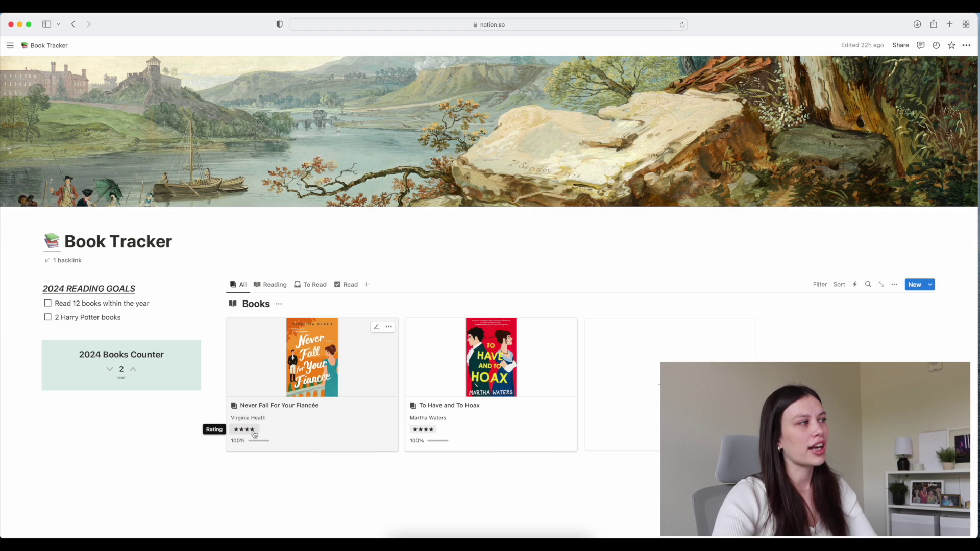
Open the Never Fall For Your Fiancée book page, scroll through its details, then close it
left_click(312, 375)
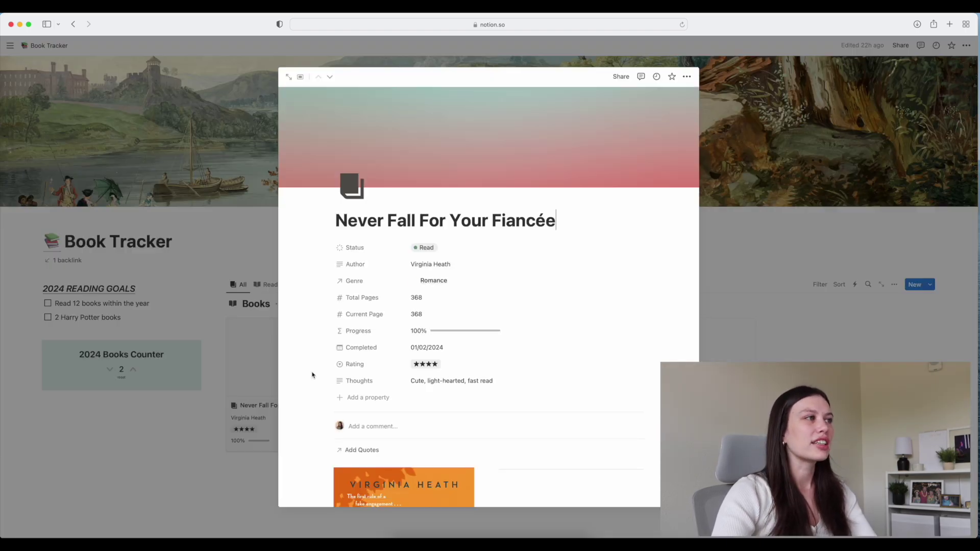
scroll(587, 346, "down", 2)
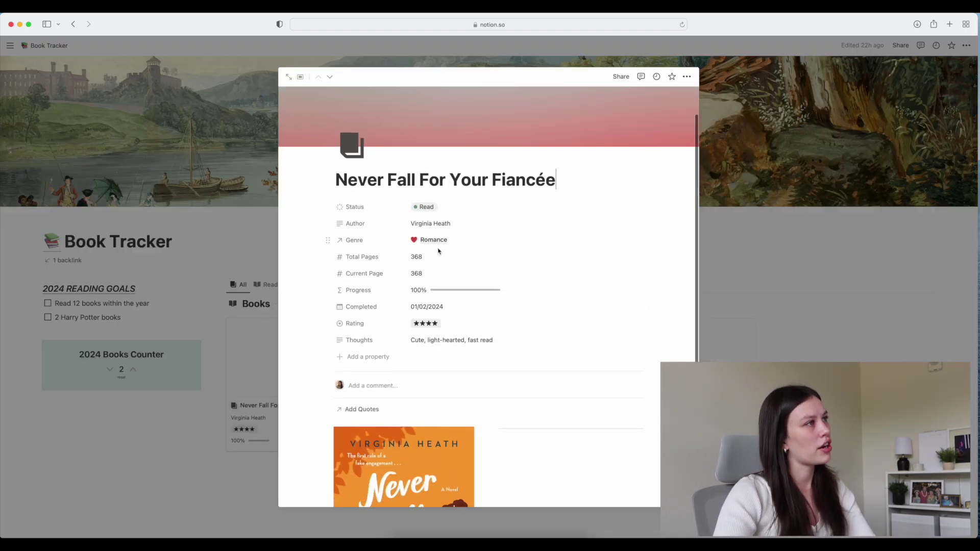
scroll(441, 274, "down", 1)
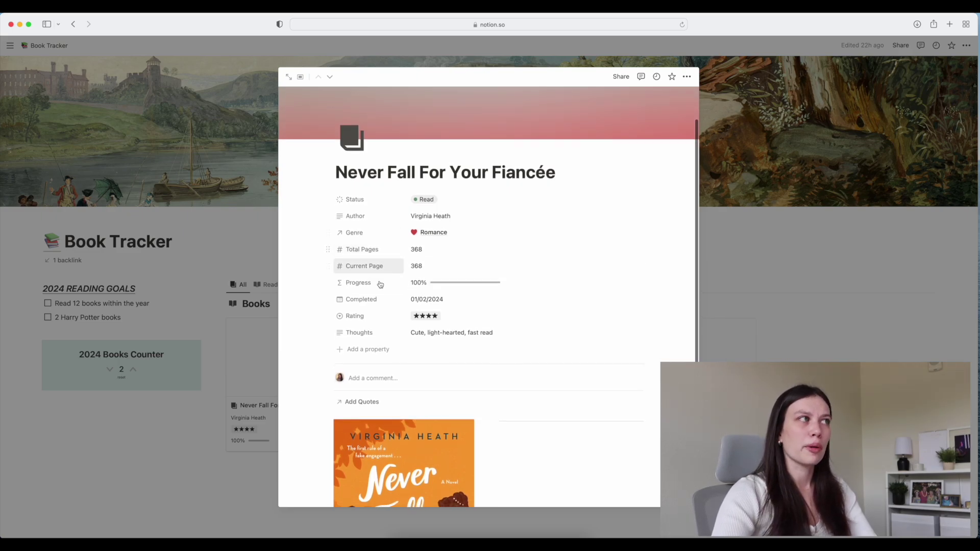
scroll(486, 232, "down", 5)
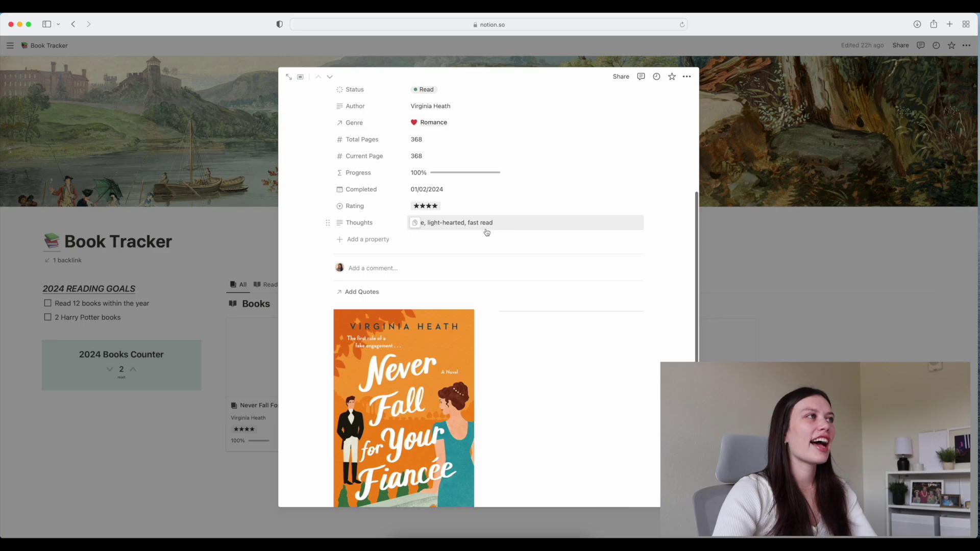
scroll(516, 324, "down", 3)
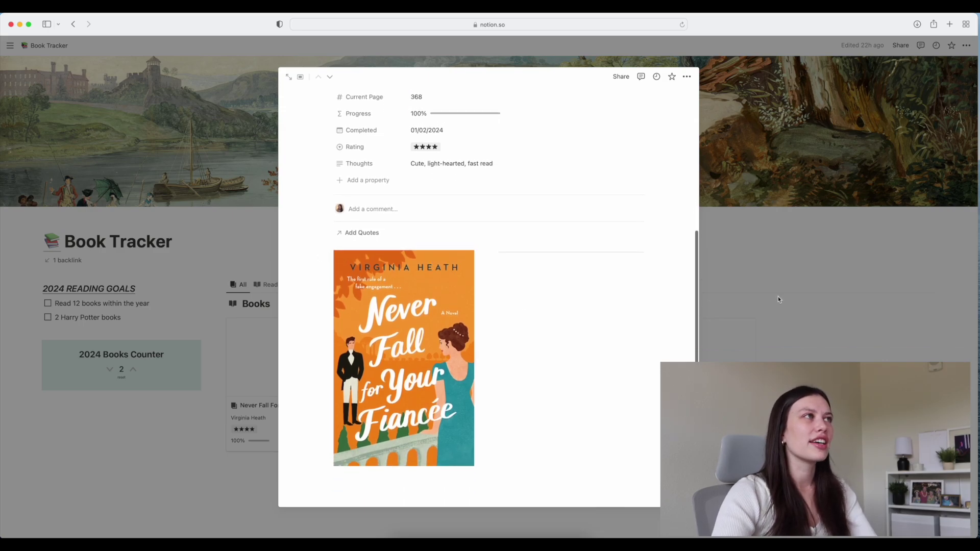
left_click(778, 299)
mouse_move(544, 329)
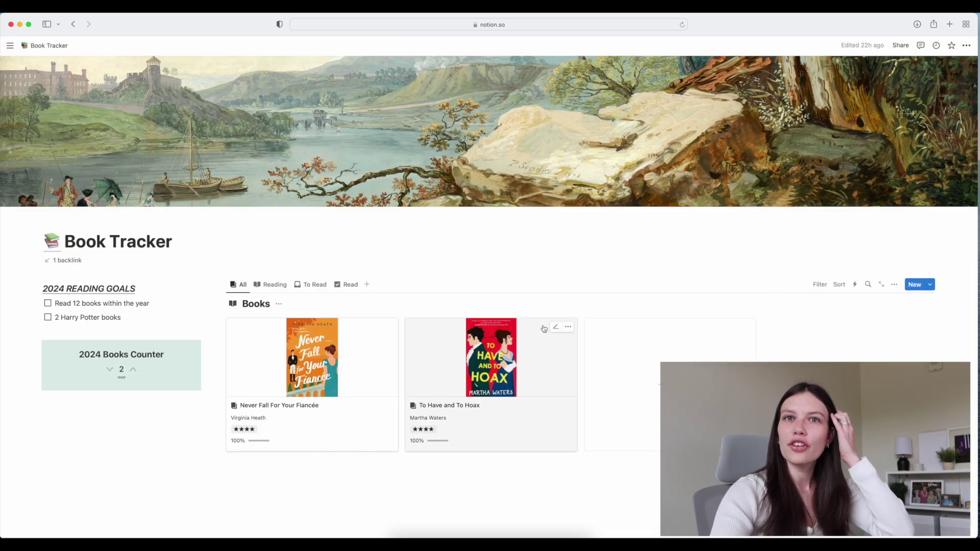
left_click(267, 289)
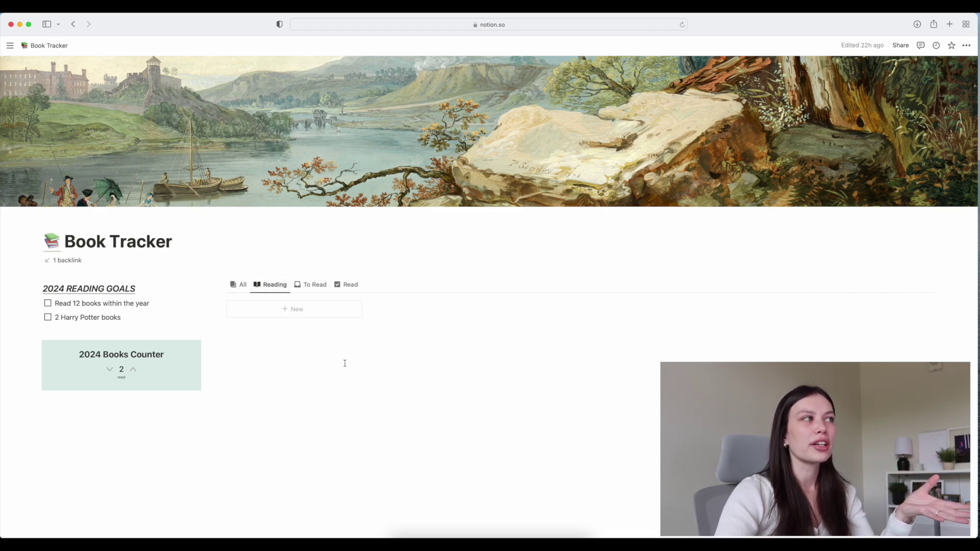
left_click(310, 284)
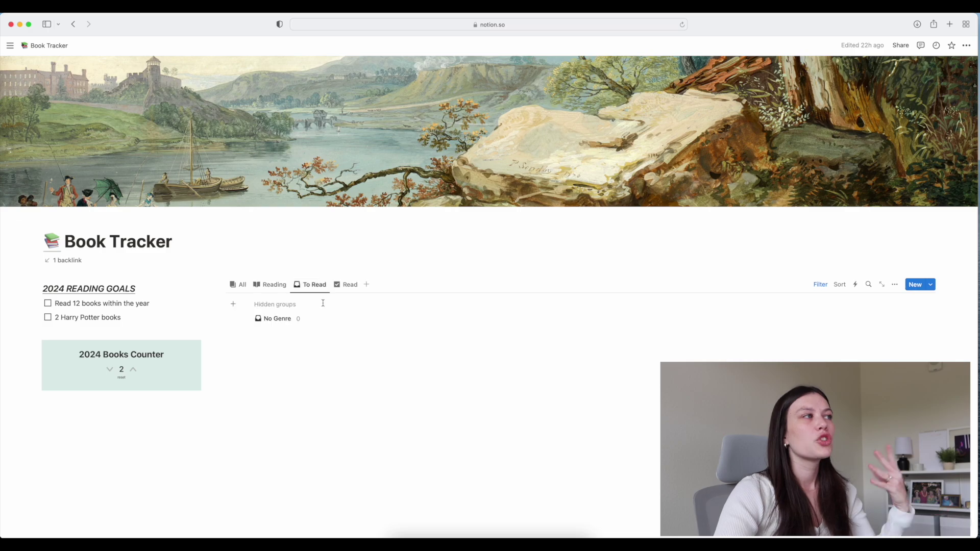
left_click(345, 284)
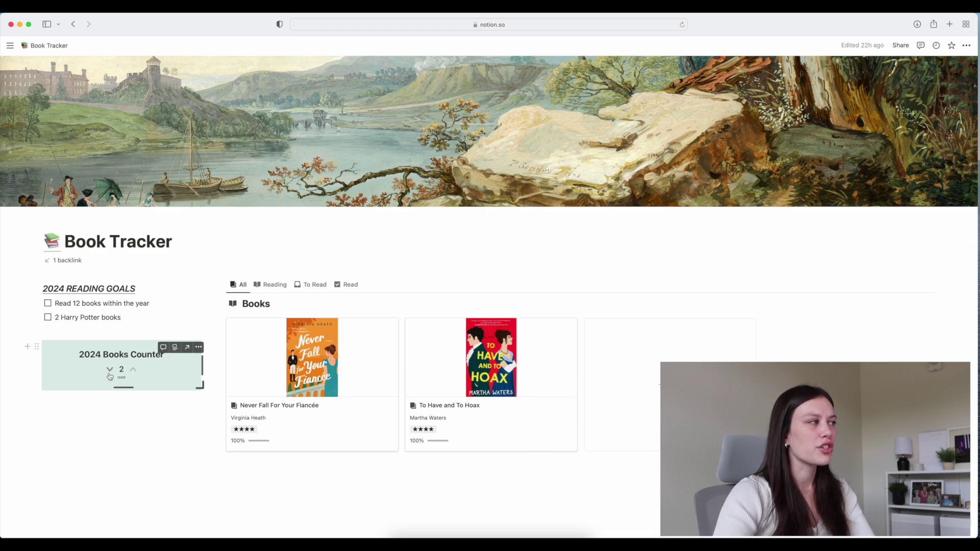
left_click(133, 370)
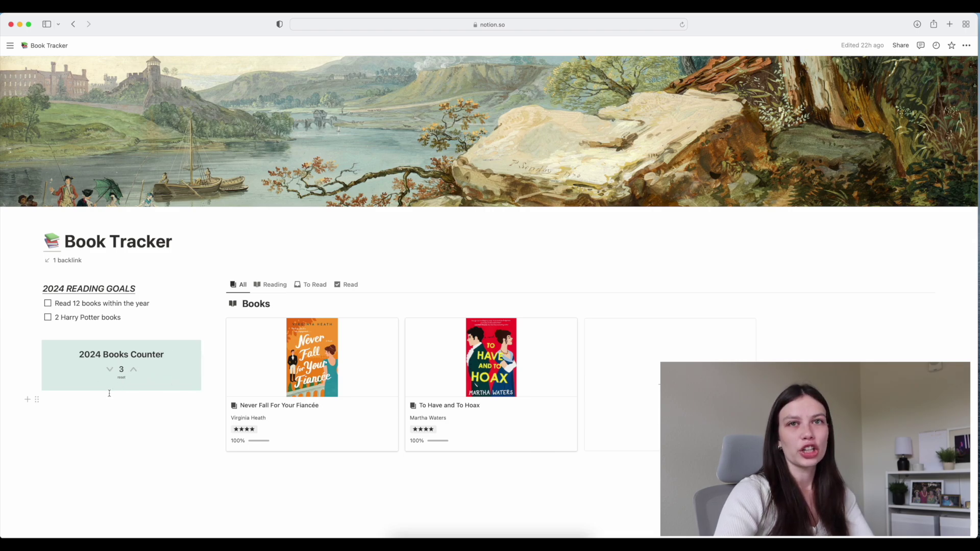